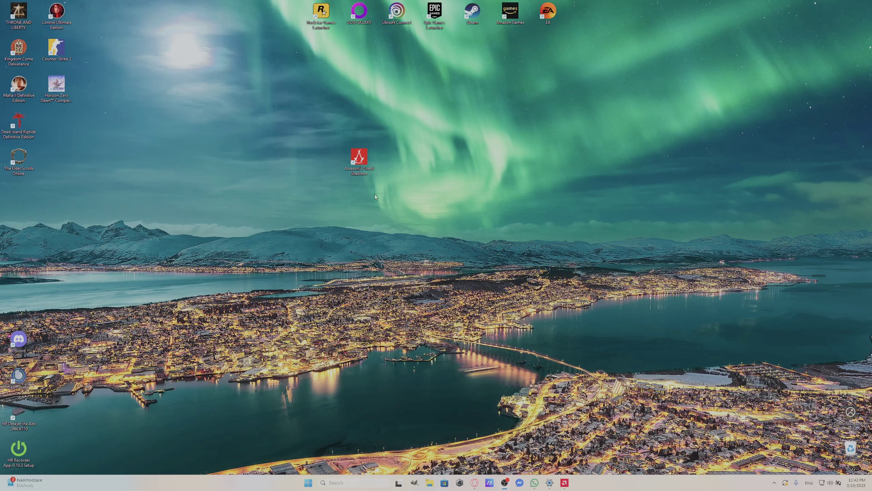
Step: Drag the Assassin's Creed Shadows shortcut to the desktop centre and bring up the desktop context menu
drag(358, 160, 451, 211)
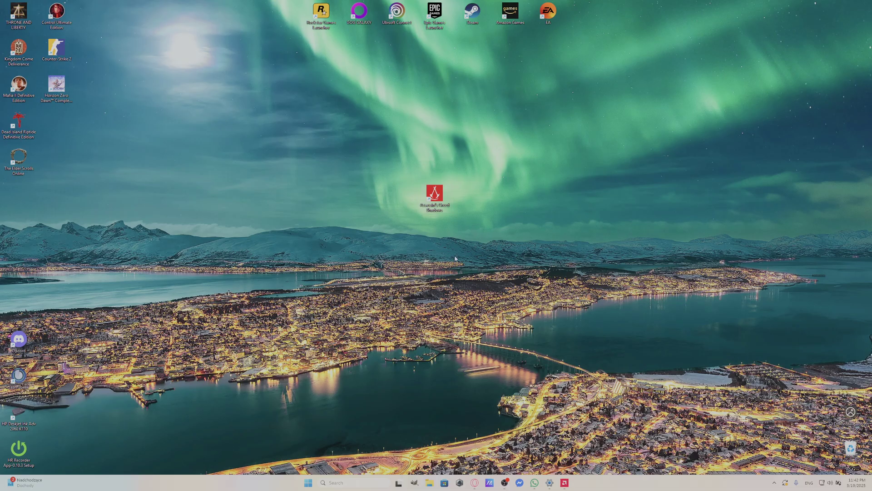
right_click(303, 224)
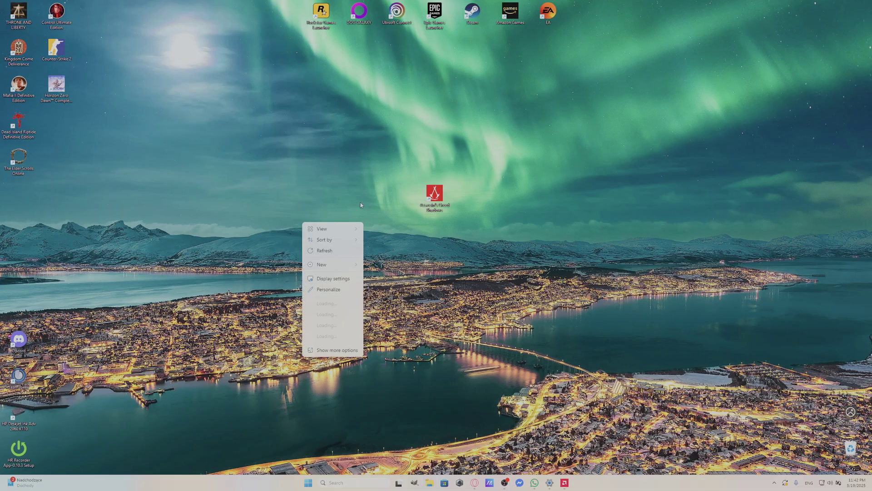
Step: Open Assassin's Creed Shadows' game profile in AMD Software and review the Gaming Experience profiles, keeping HYPR-RX
click(341, 305)
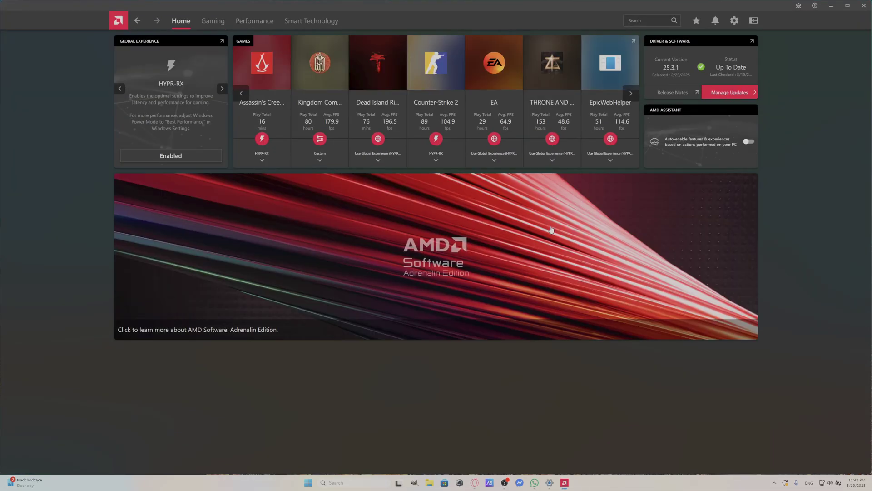
click(261, 105)
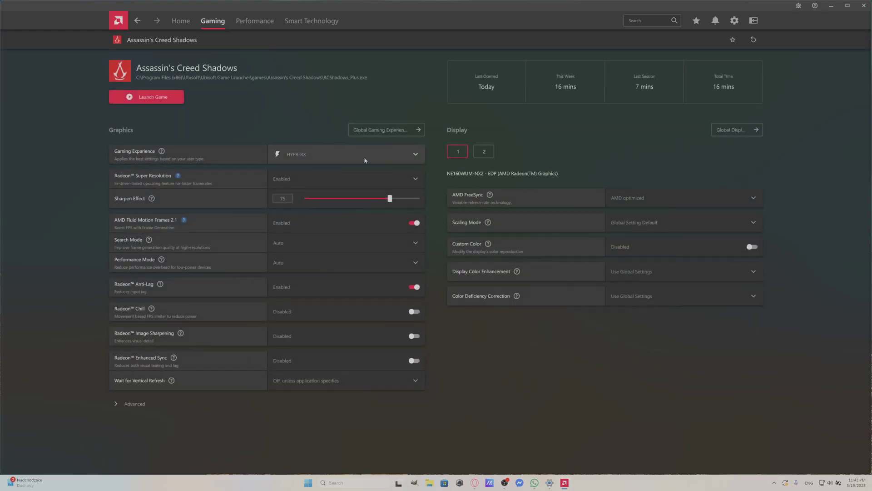
click(387, 155)
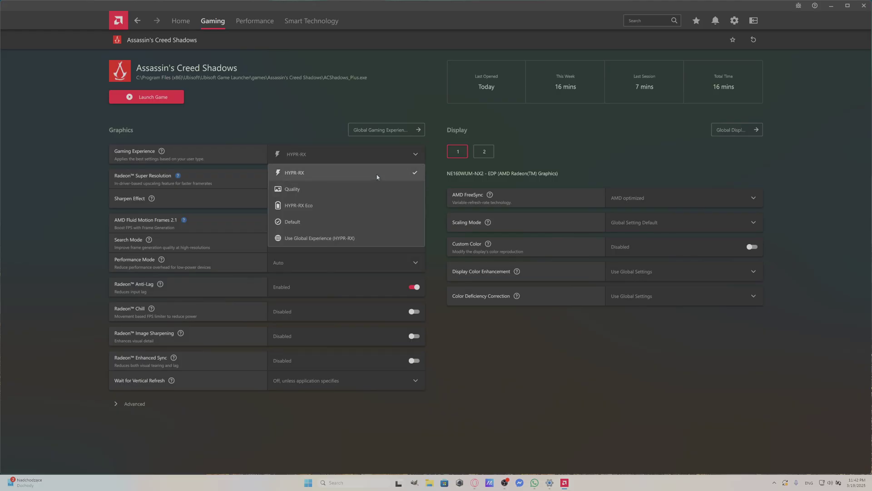
click(377, 177)
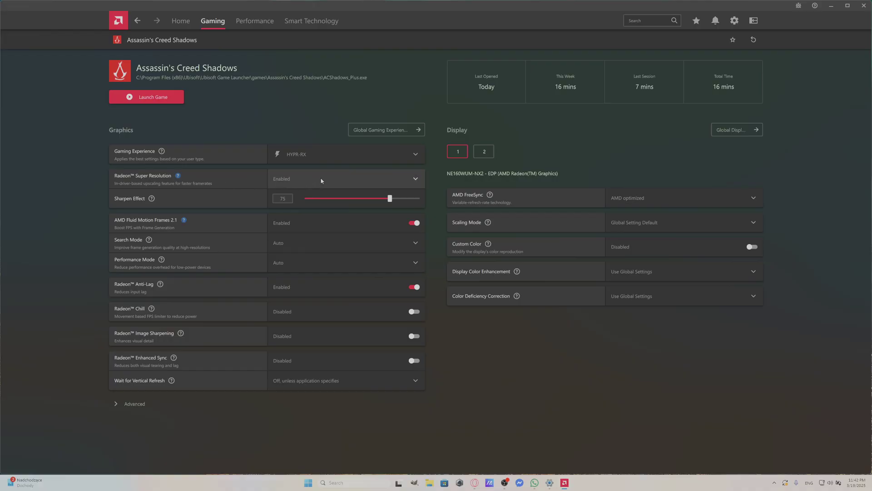
Step: Toggle Fluid Motion Frames off and back on, leaving Search Mode and Performance Mode on Auto
click(318, 220)
click(356, 227)
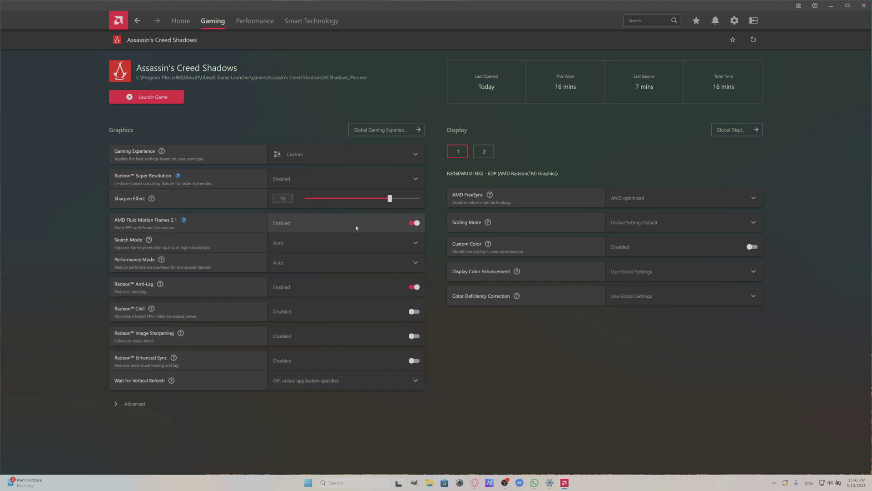
click(355, 244)
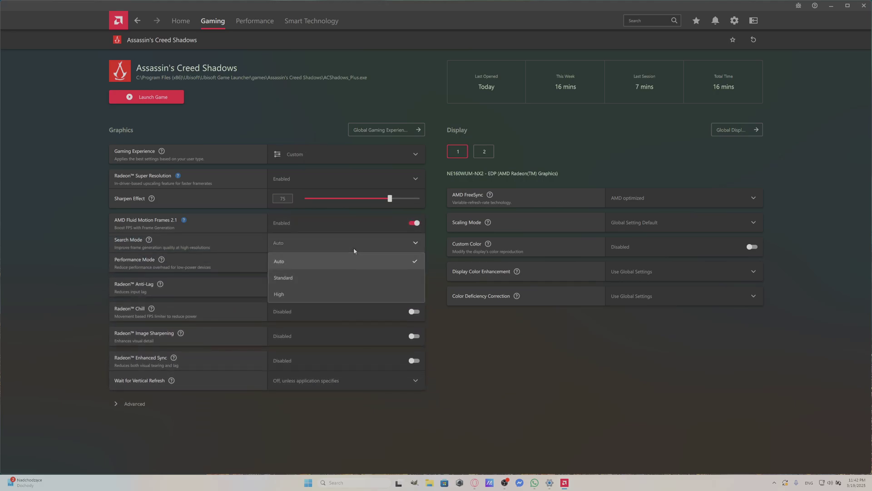
click(355, 253)
click(343, 263)
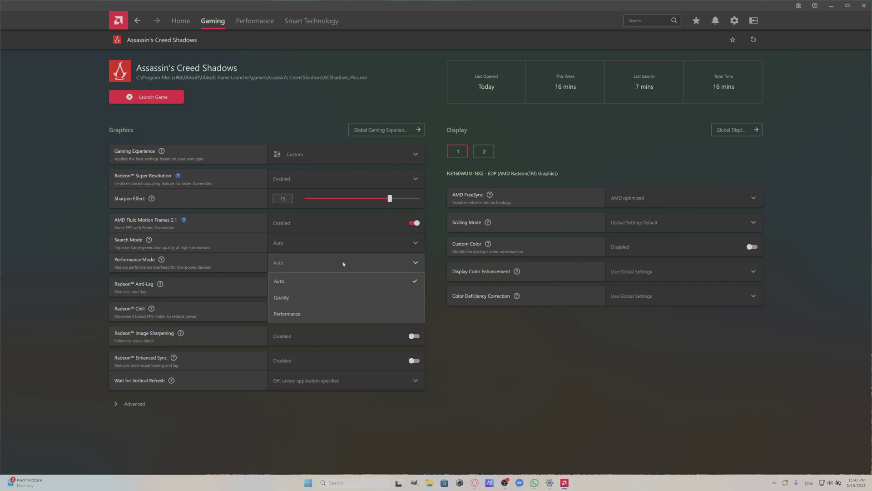
click(343, 263)
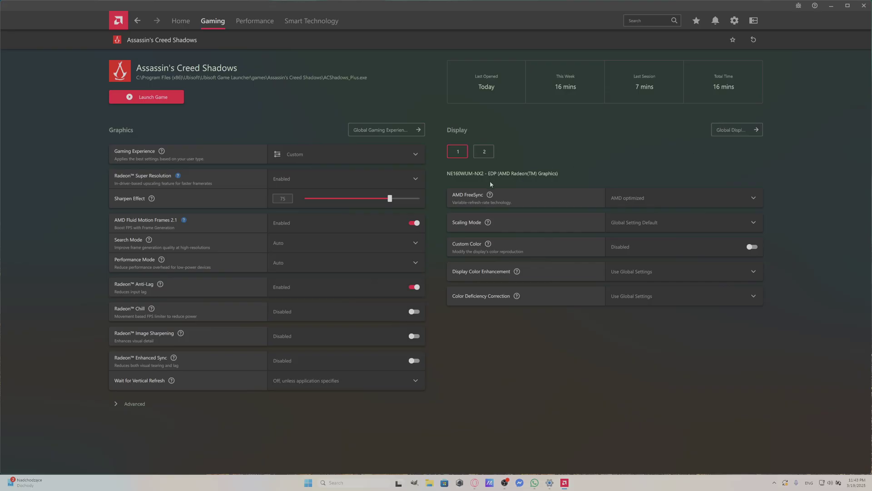
Step: Minimize AMD Software and open the Assassin's Creed Shadows shortcut's Properties
click(834, 7)
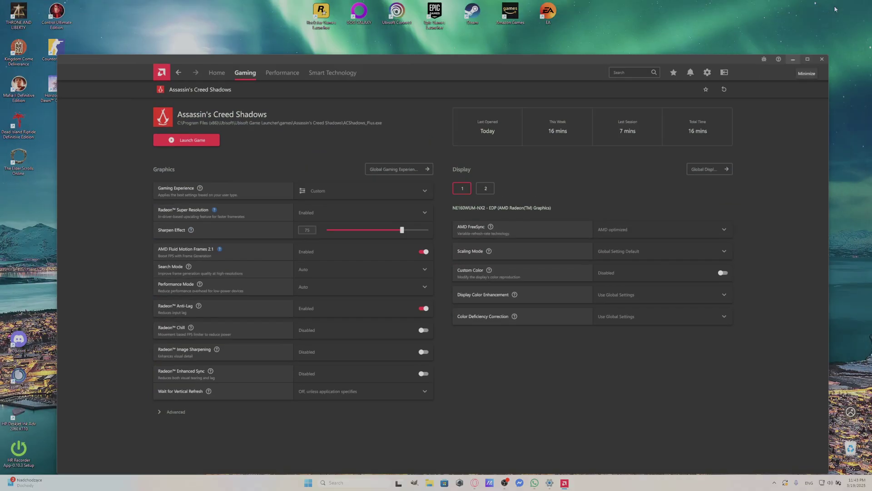
right_click(441, 195)
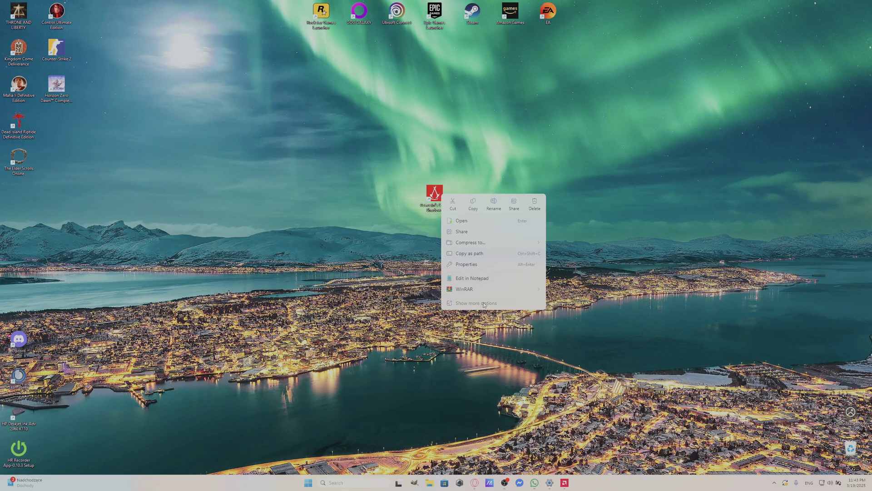
click(485, 303)
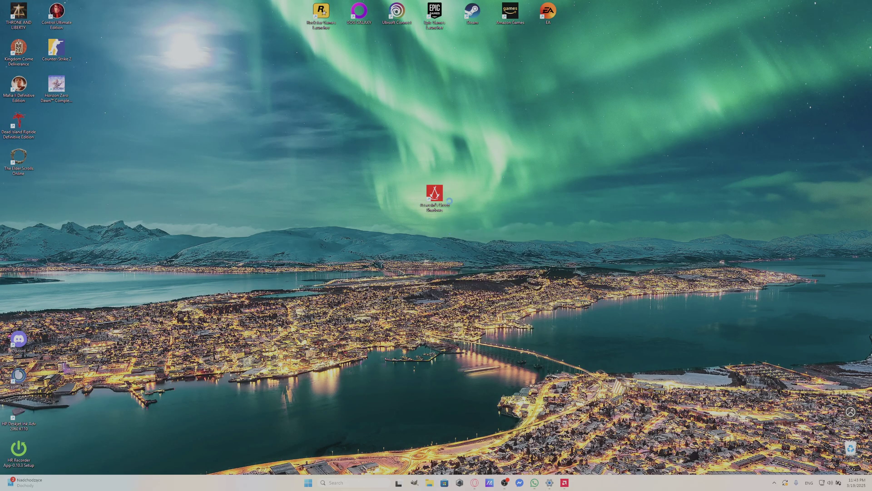
click(463, 303)
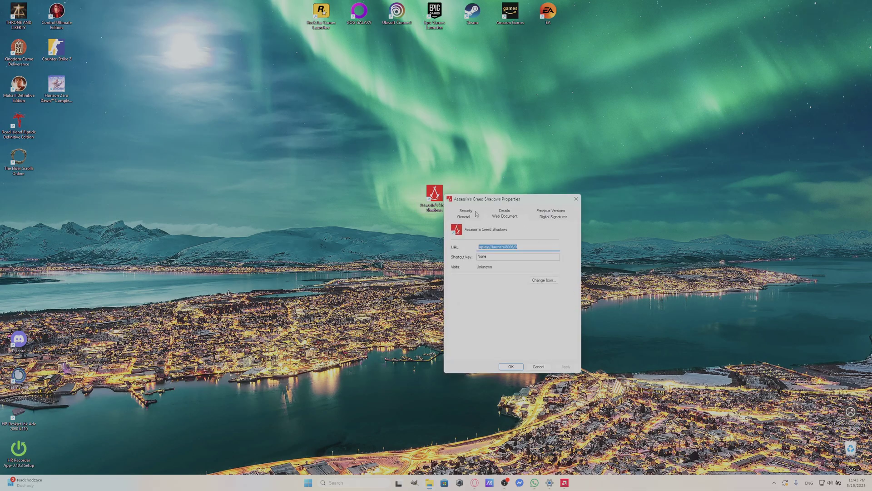
Step: Browse the Security, Web Document, Details, Digital Signatures and General tabs, then close Properties
click(472, 211)
click(512, 212)
click(502, 211)
click(469, 218)
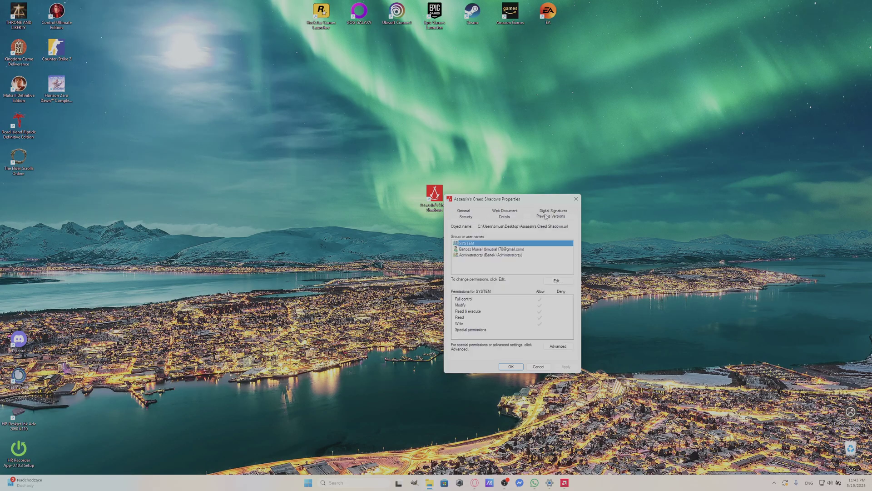
click(547, 211)
click(466, 211)
click(464, 212)
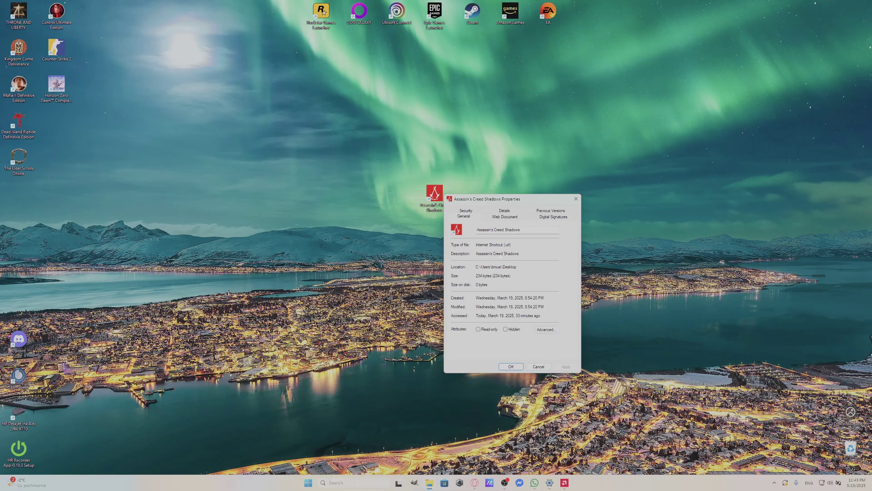
click(577, 199)
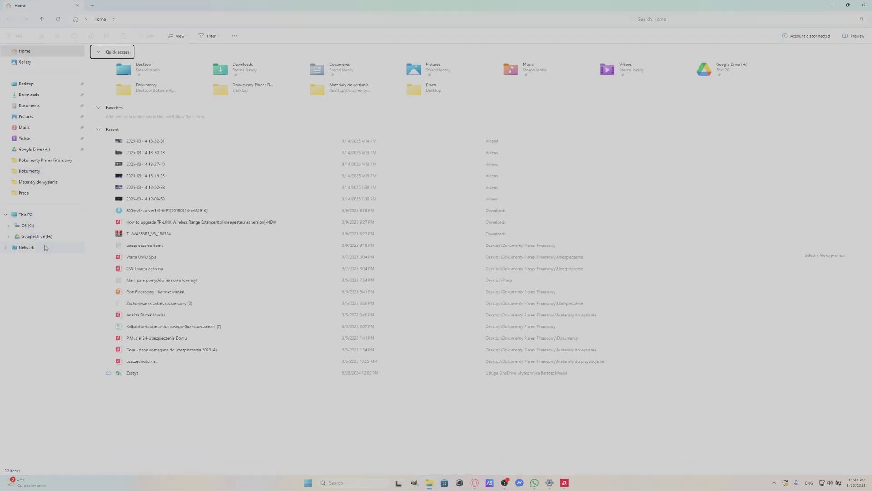
Step: Browse to C:\Program Files (x86)\Ubisoft\Ubisoft Game Launcher\games\Assassin's Creed Shadows
click(45, 216)
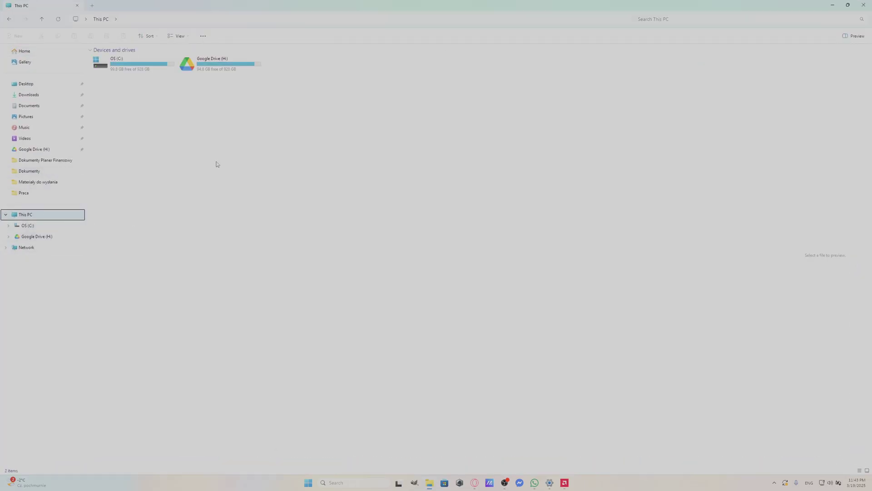
double_click(159, 66)
double_click(143, 112)
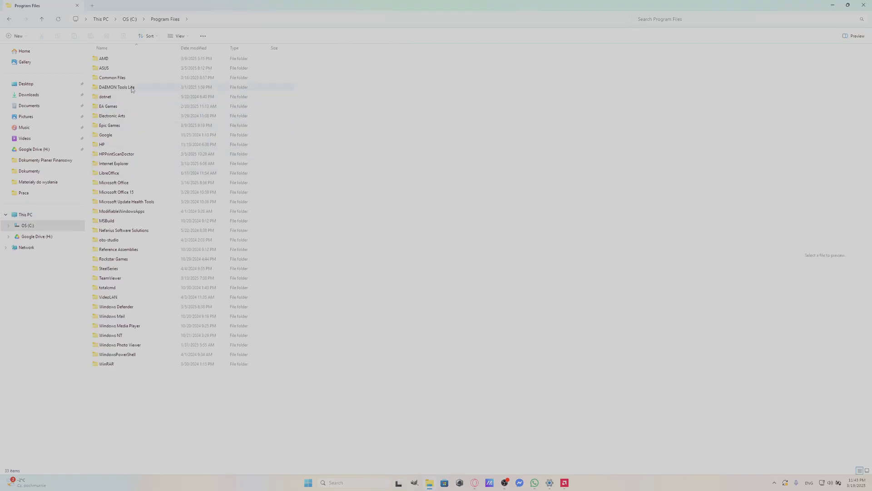
key(alt+Left)
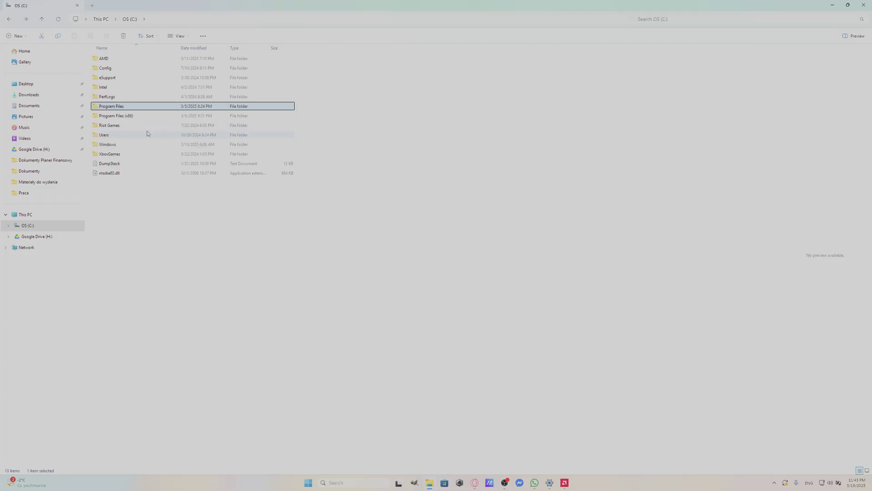
double_click(147, 117)
click(146, 118)
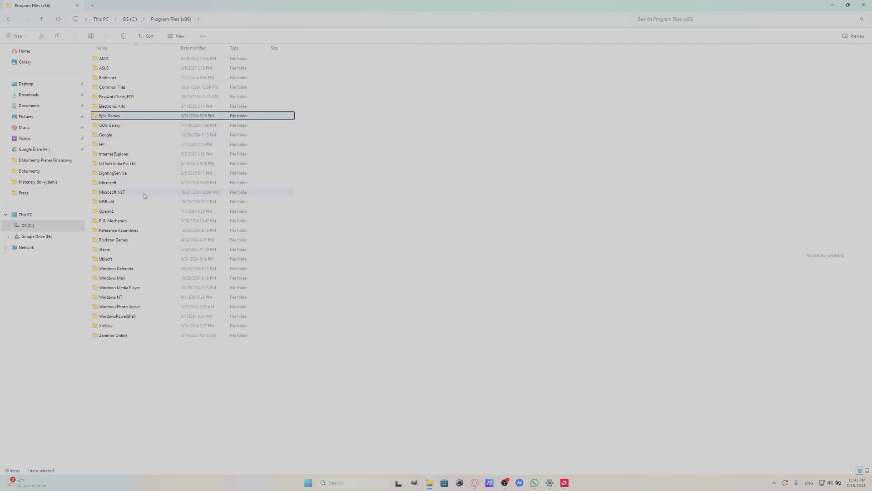
double_click(129, 259)
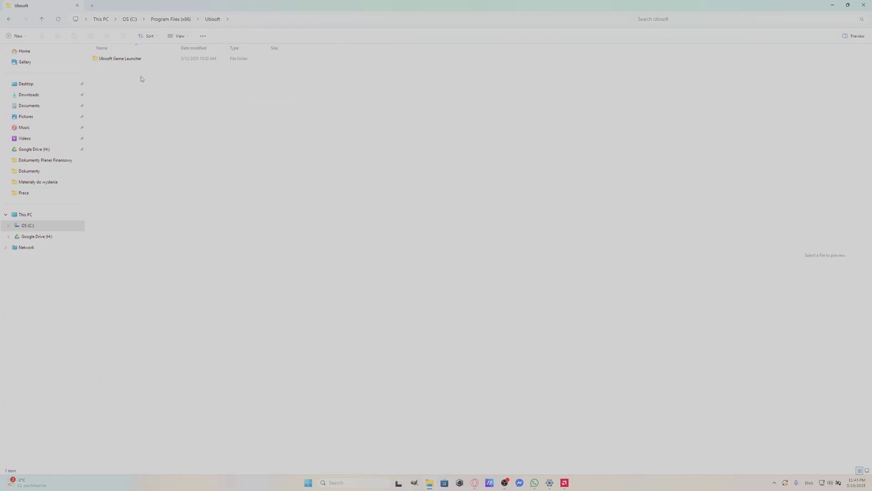
double_click(141, 59)
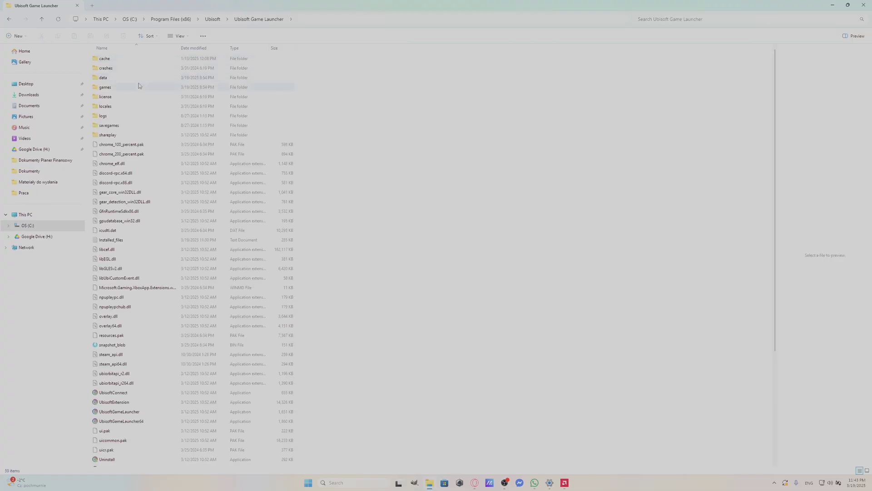
double_click(140, 86)
double_click(141, 62)
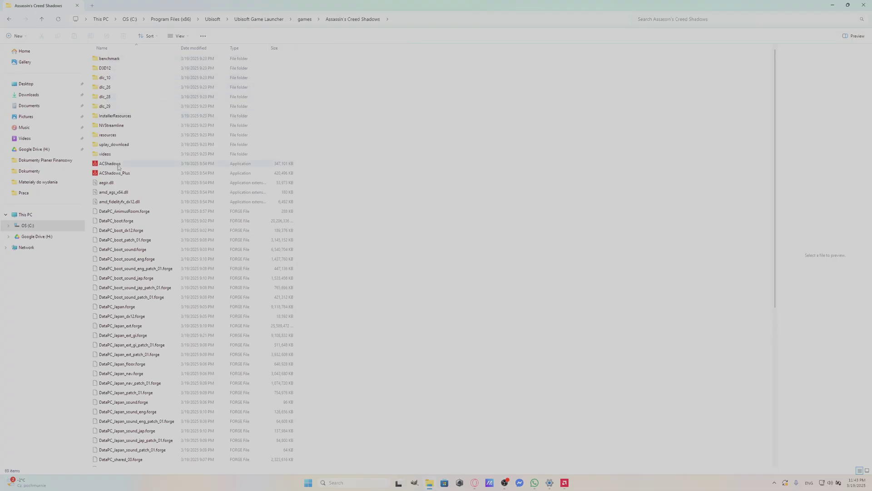
Step: Open the ACShadows application's Properties on the Compatibility tab
right_click(140, 166)
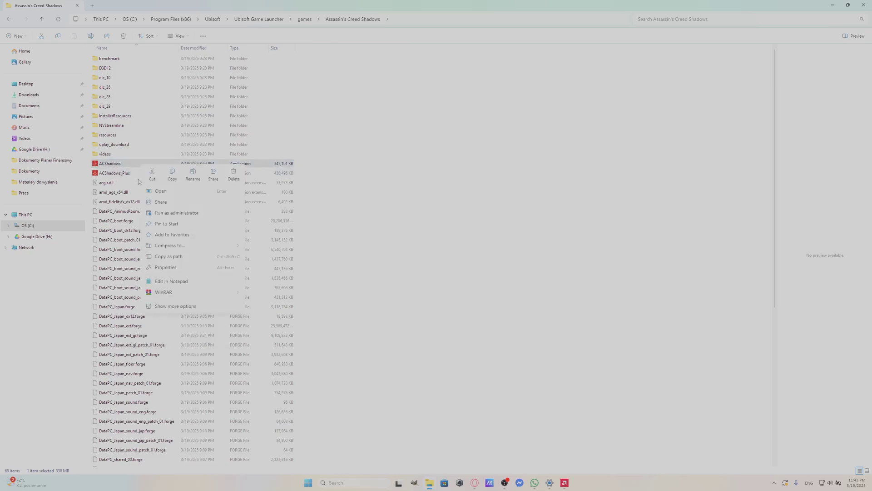
click(190, 306)
click(162, 330)
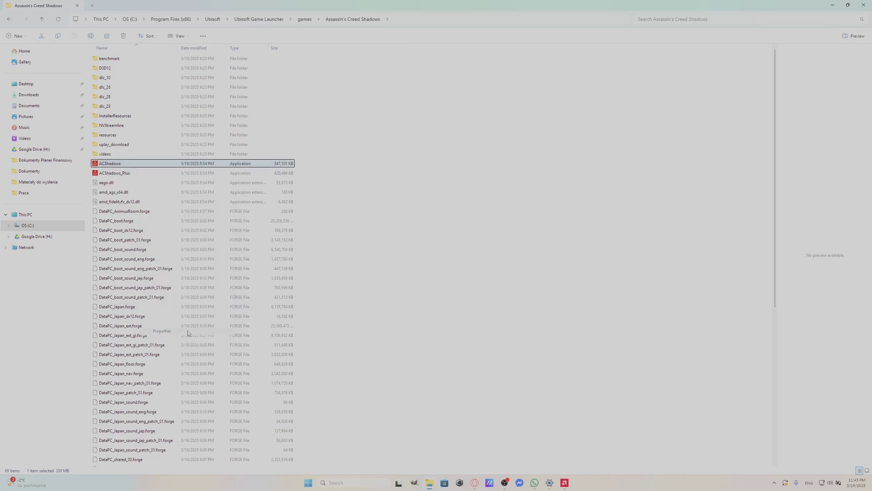
click(212, 187)
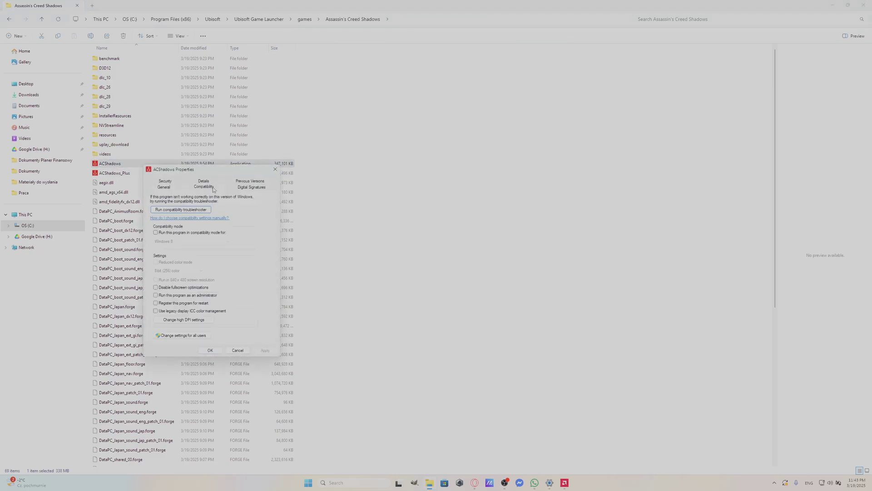
Step: Run the compatibility troubleshooter for ACShadows, then close the Get Help window
click(199, 209)
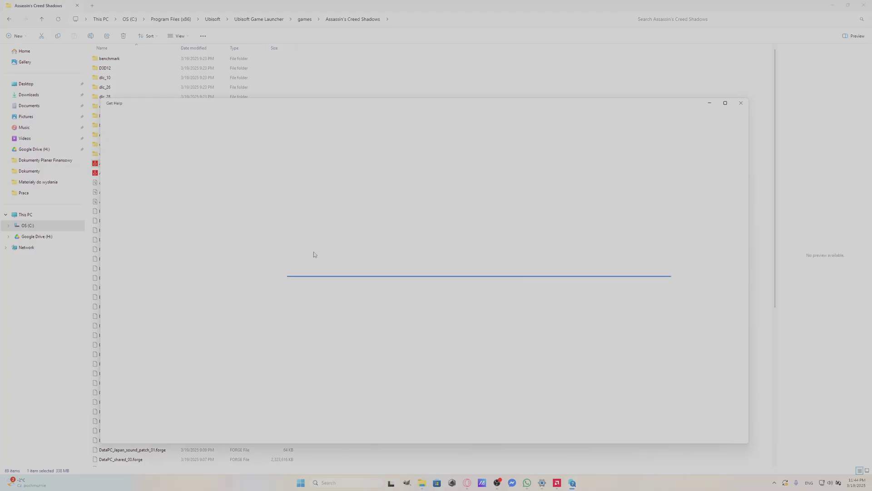
click(572, 482)
click(576, 482)
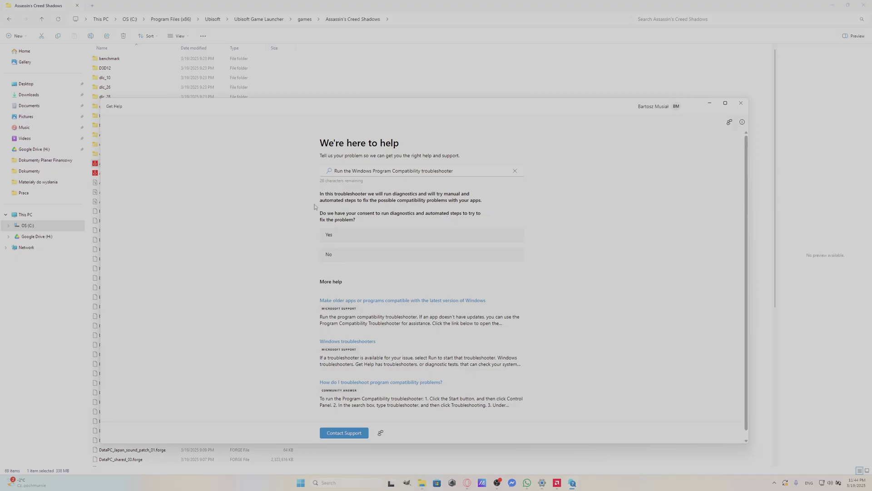
click(737, 104)
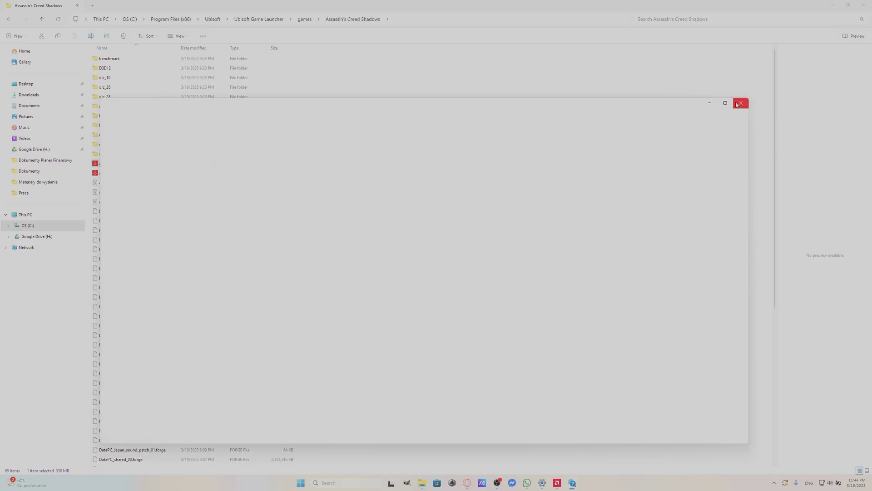
Step: Enable Windows 8 compatibility mode for ACShadows, apply and confirm it, then minimize File Explorer
click(156, 233)
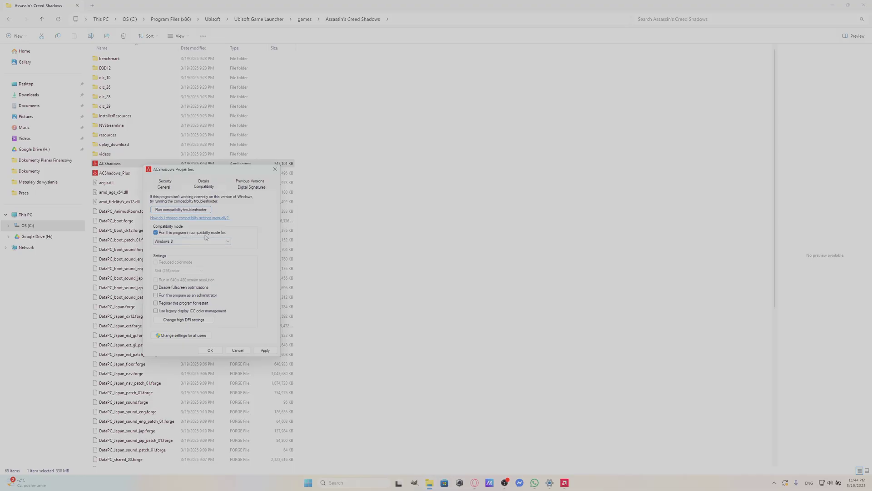
click(266, 350)
click(210, 350)
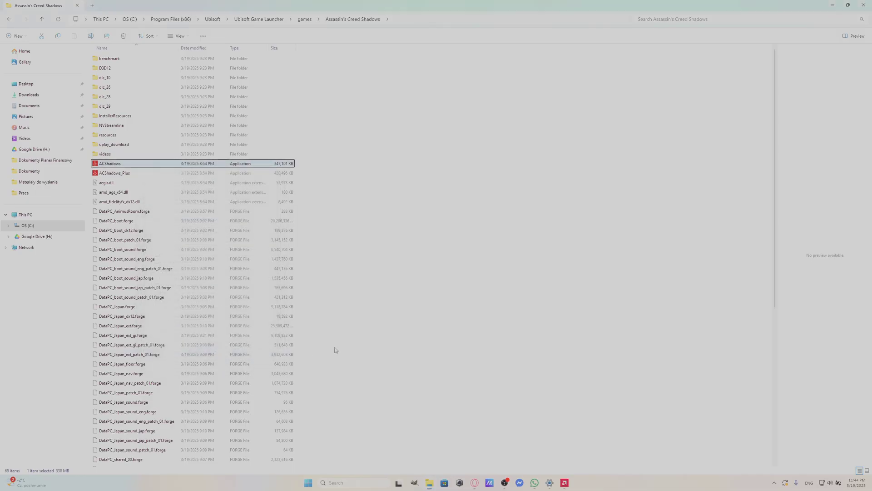
click(834, 9)
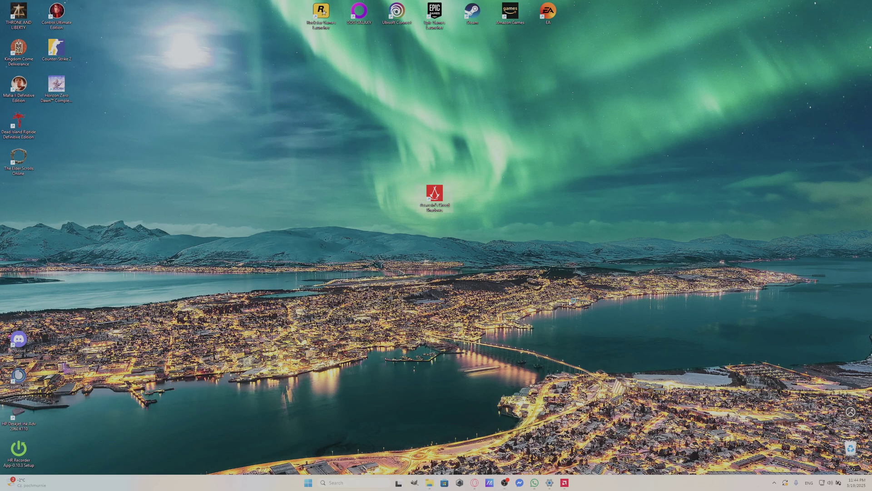
Step: Launch Assassin's Creed Shadows from its desktop shortcut and let Ubisoft Connect start it to Memories
double_click(449, 208)
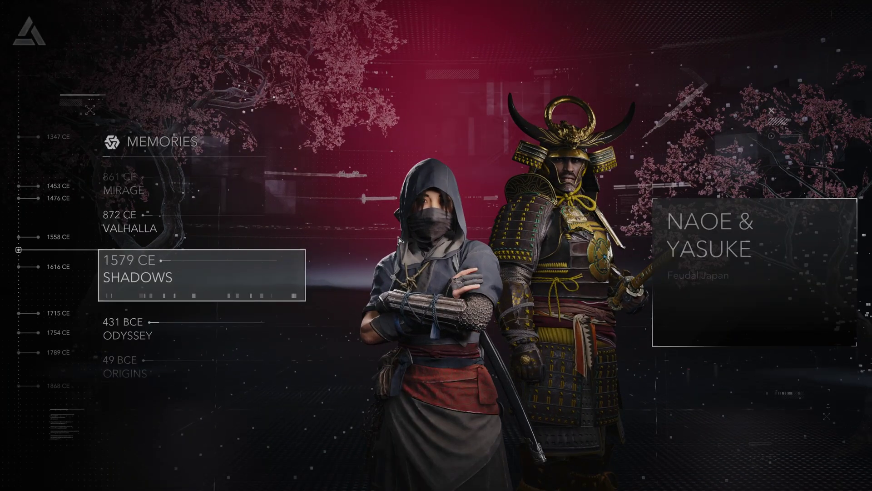
Step: Open the game Options and keep the VG27WQ monitor with Borderless window display mode
key(Escape)
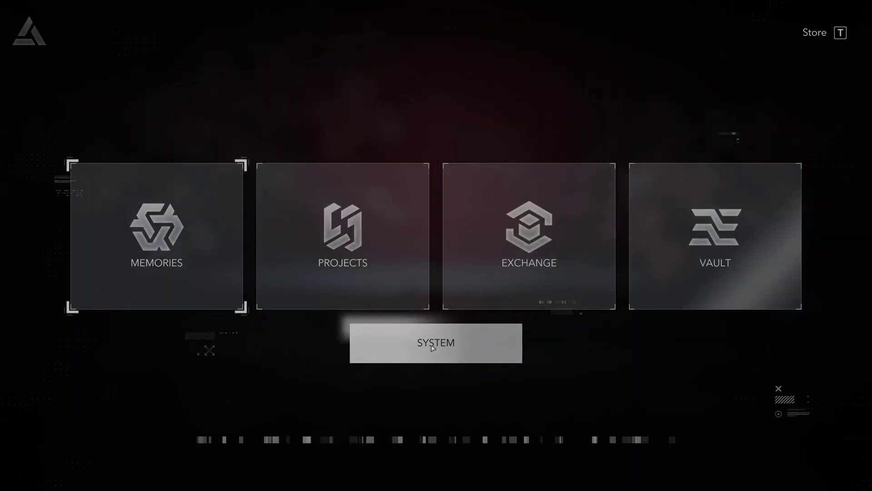
click(413, 348)
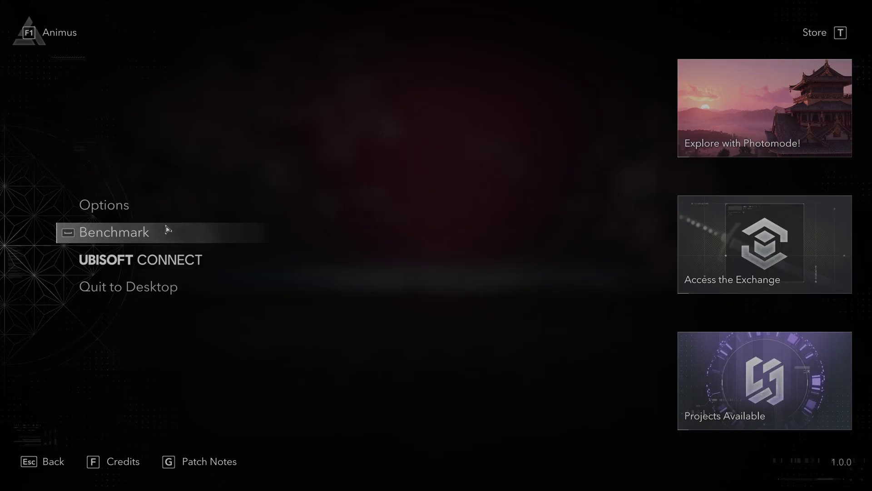
click(171, 208)
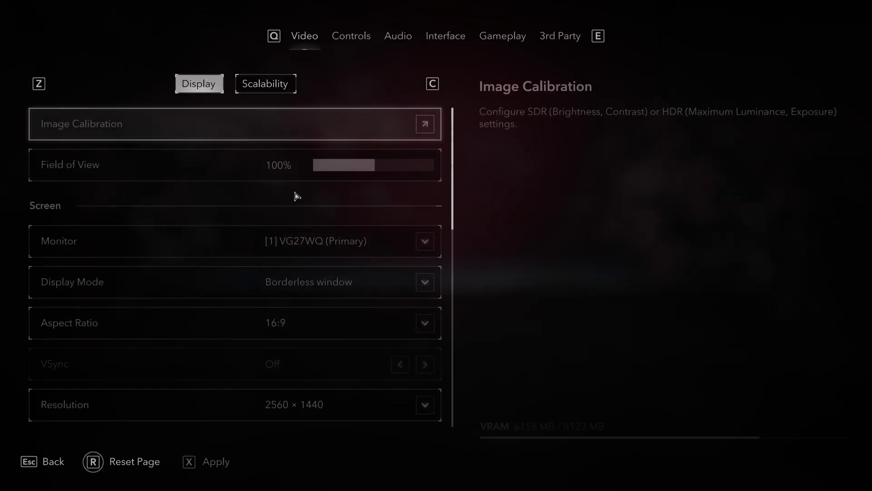
click(356, 244)
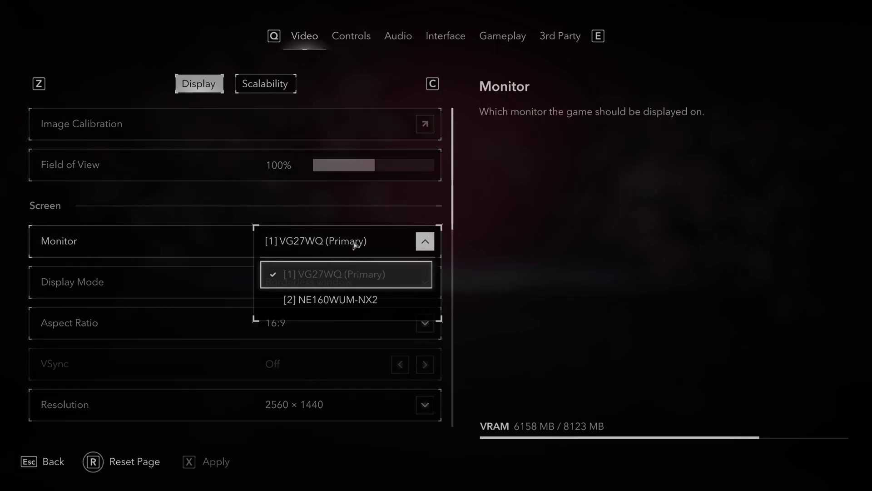
click(350, 277)
click(422, 295)
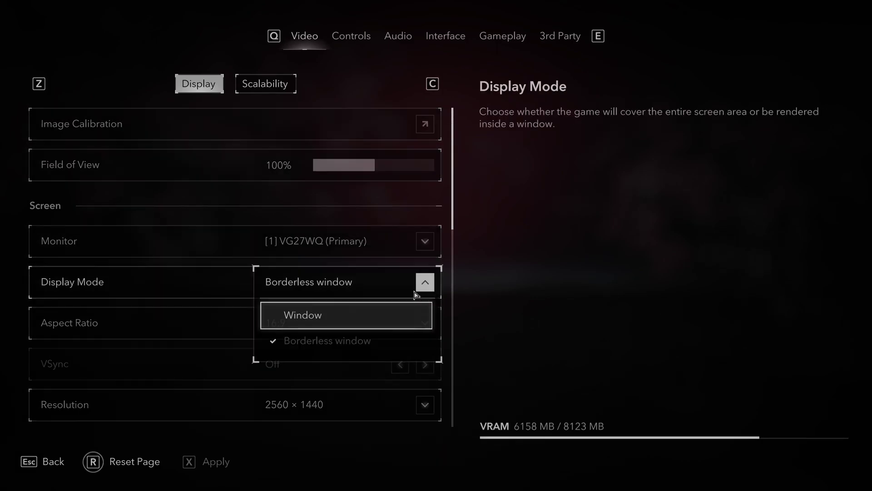
click(335, 341)
Step: Set the resolution to 1920 × 1080
scroll(339, 318, down, 1)
scroll(338, 299, down, 1)
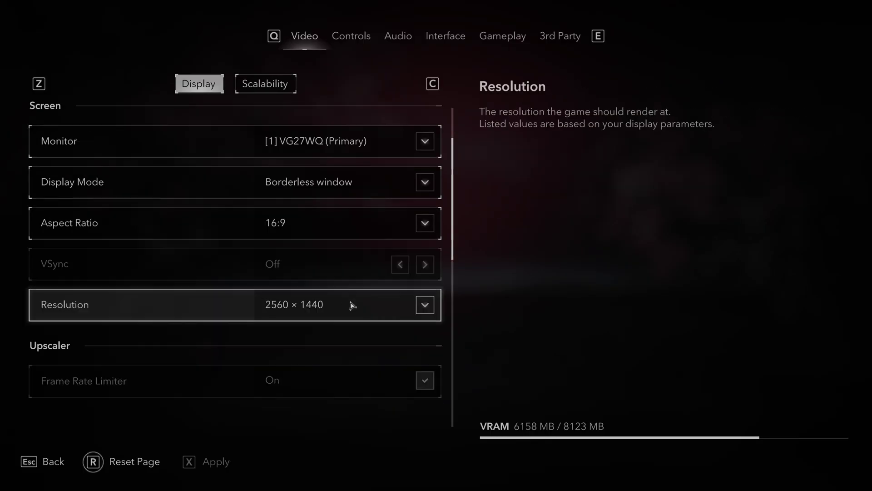
click(422, 305)
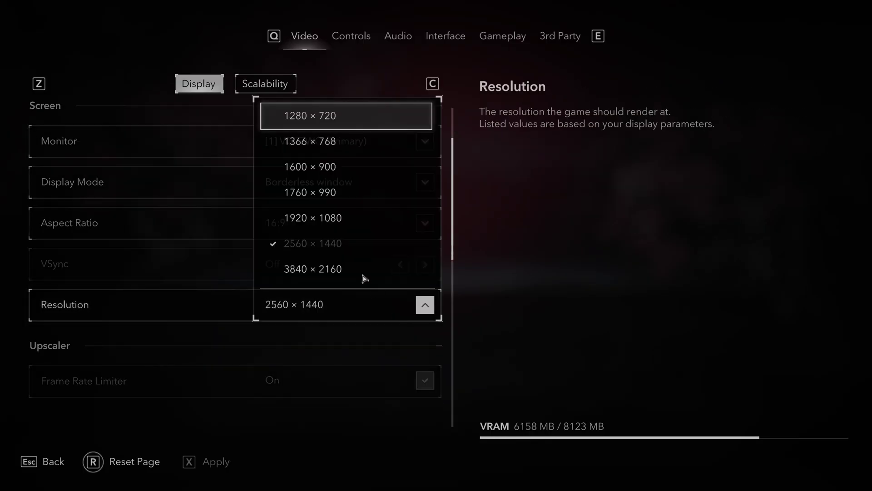
click(358, 195)
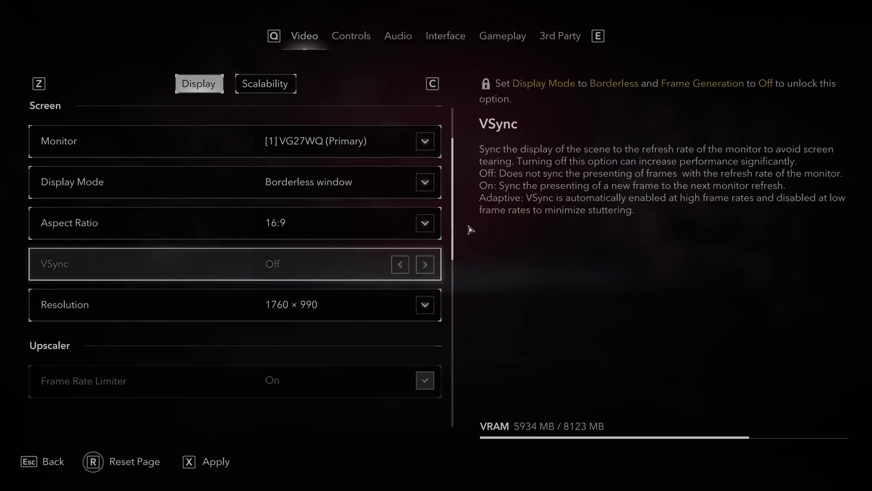
click(389, 308)
click(373, 219)
Step: Lower the Frame Rate Target from 90 to 60
scroll(396, 298, down, 3)
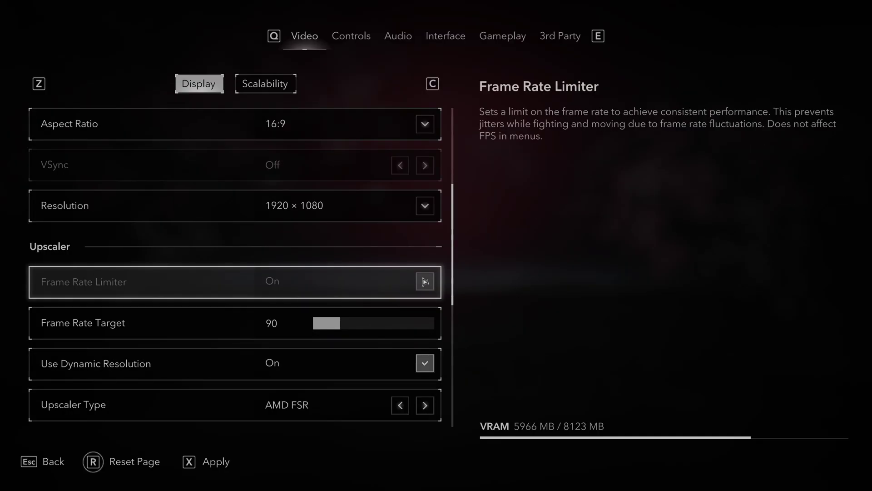
click(356, 325)
click(338, 327)
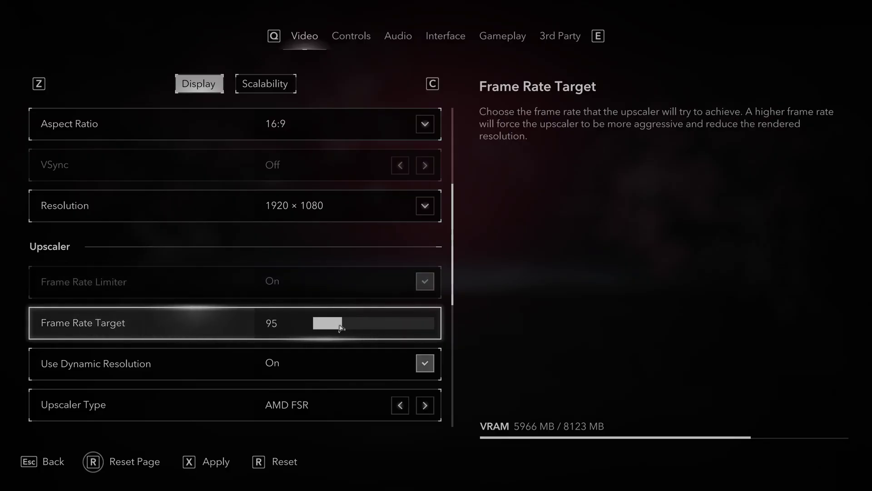
drag(341, 327, 326, 326)
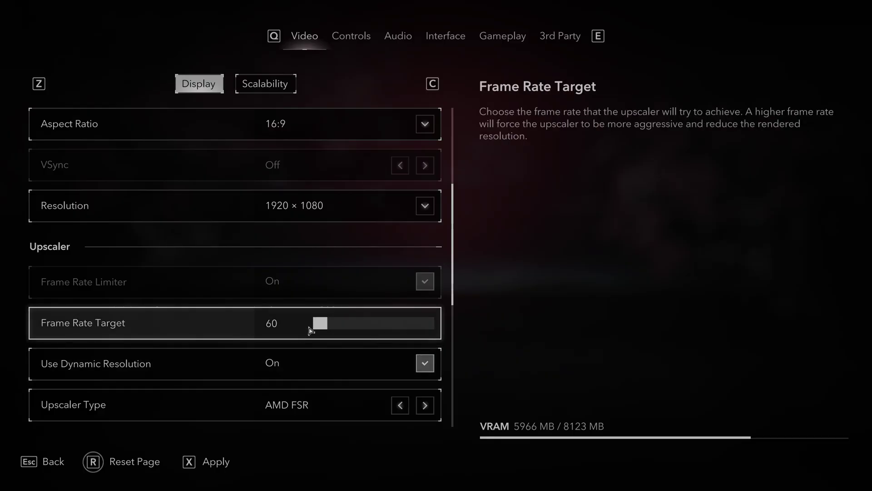
Step: Keep AMD FSR as the upscaler and set Upscaler Quality to Balanced
scroll(342, 363, down, 1)
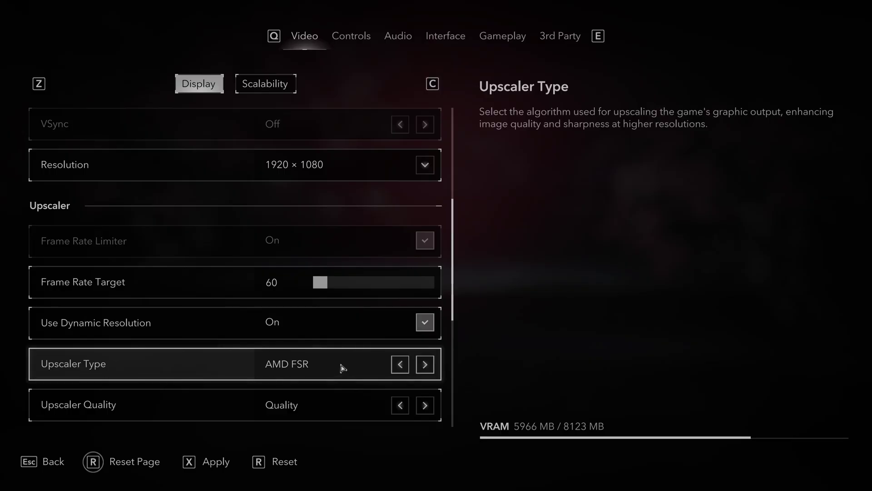
click(425, 366)
click(425, 365)
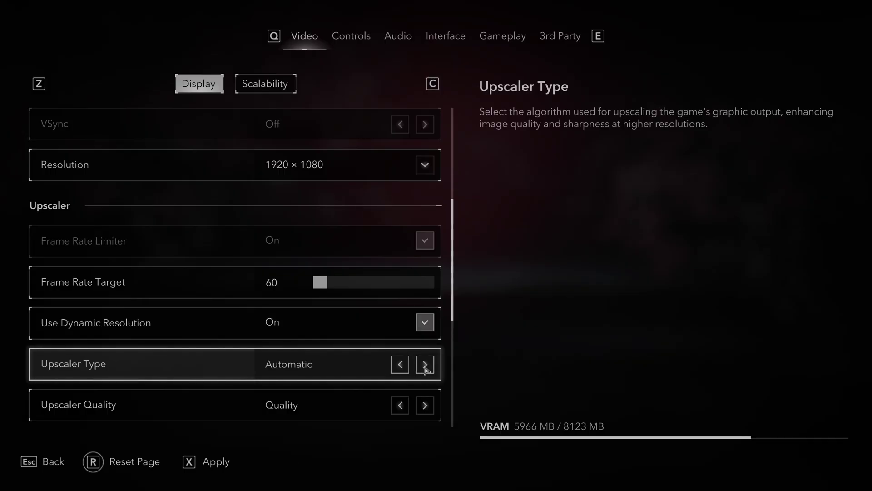
click(425, 365)
click(425, 368)
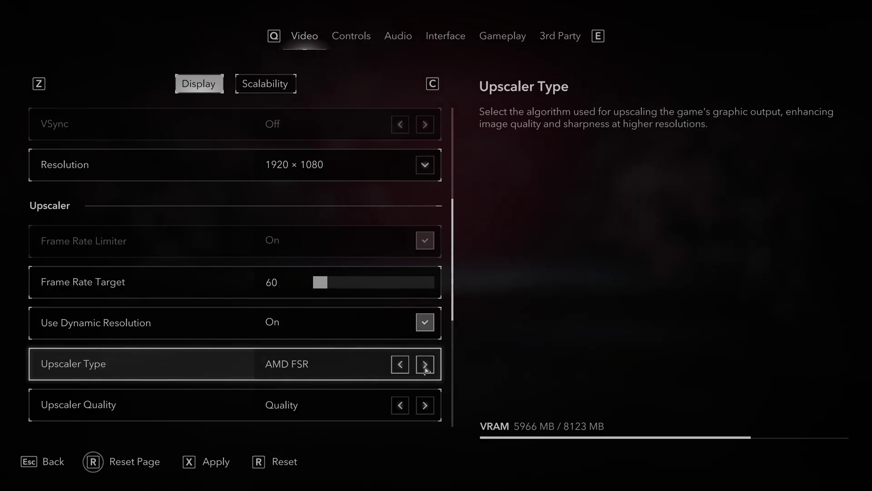
scroll(417, 400, down, 1)
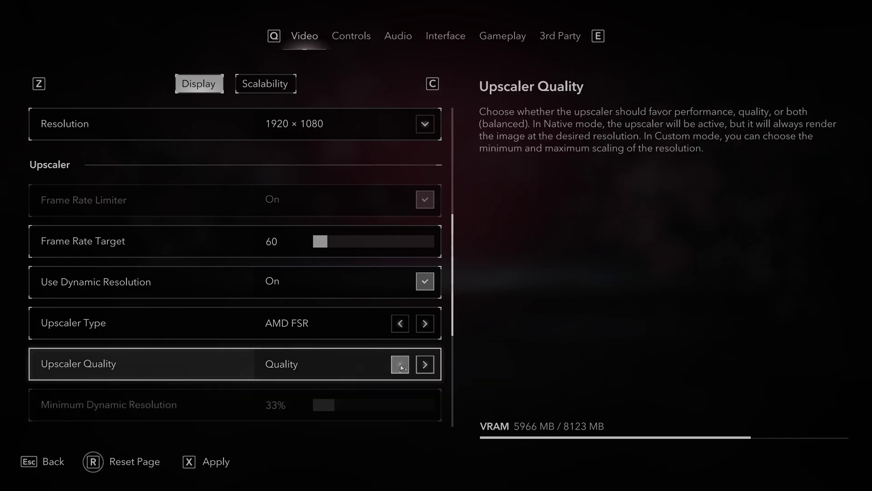
click(399, 364)
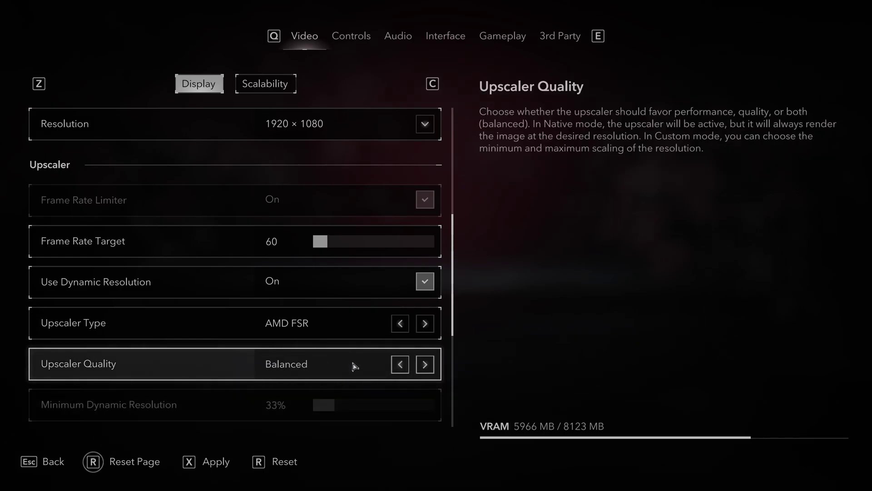
click(400, 364)
click(425, 364)
scroll(390, 391, down, 1)
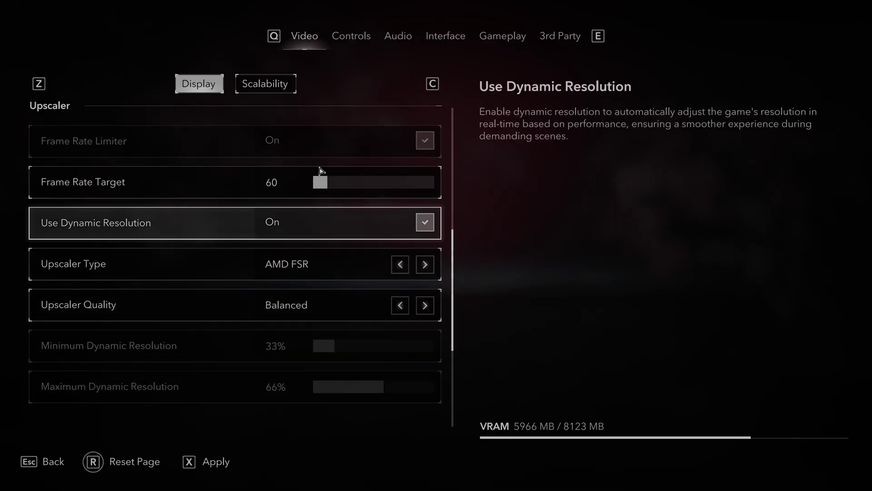
scroll(313, 249, up, 10)
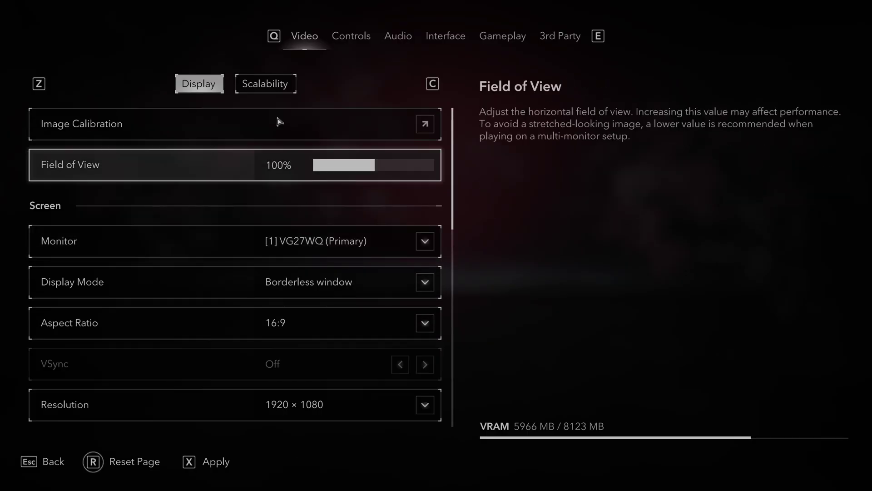
Step: Save the new display settings and move to the Scalability settings
click(283, 89)
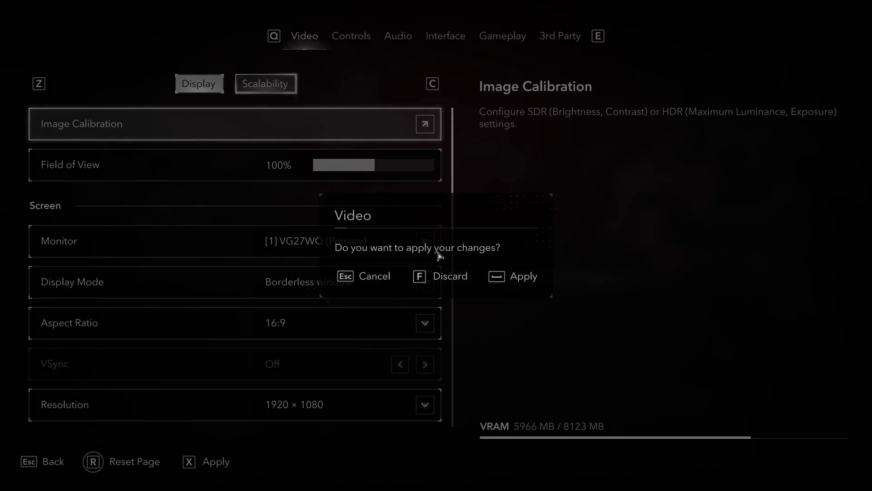
key(space)
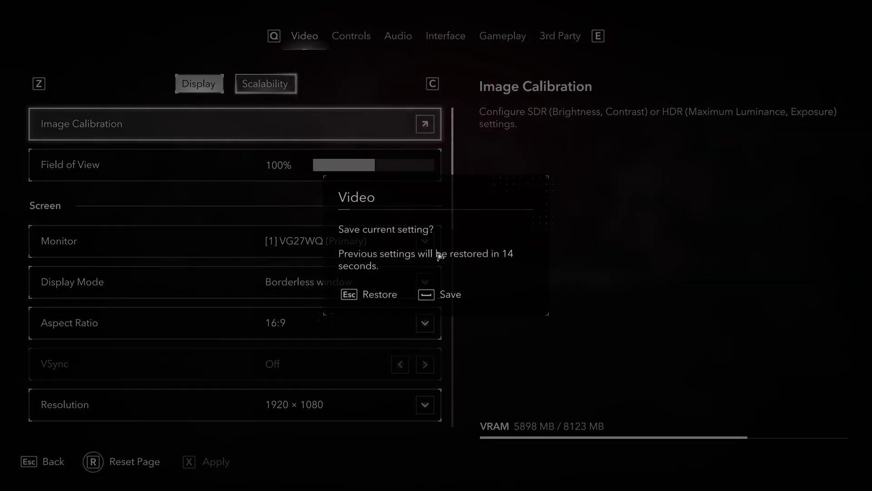
key(space)
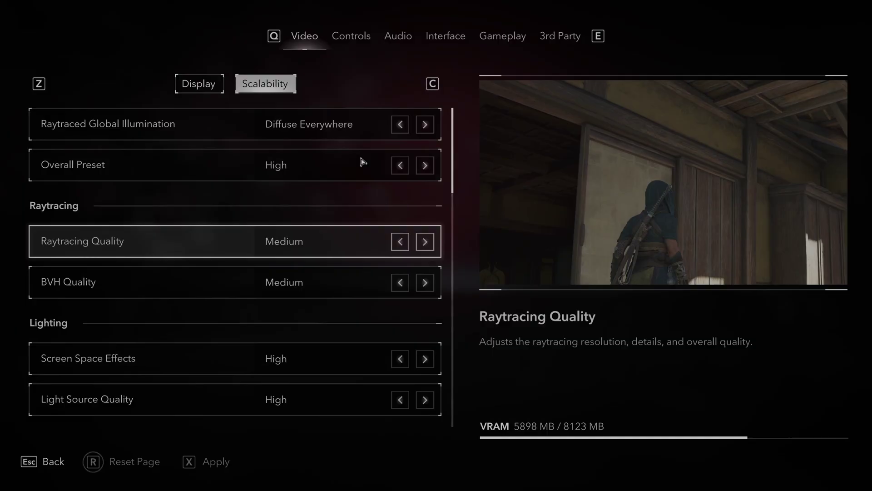
Step: Set Overall Preset to Medium with Raytracing Quality at Low
click(400, 165)
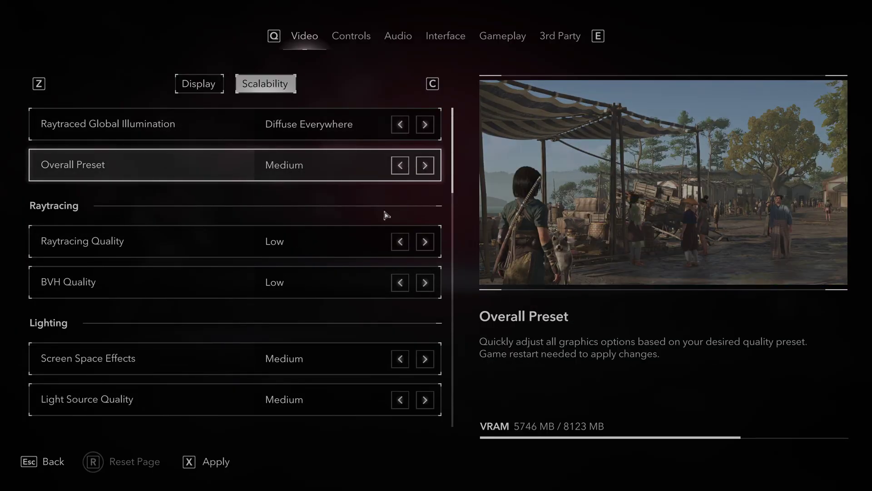
click(400, 241)
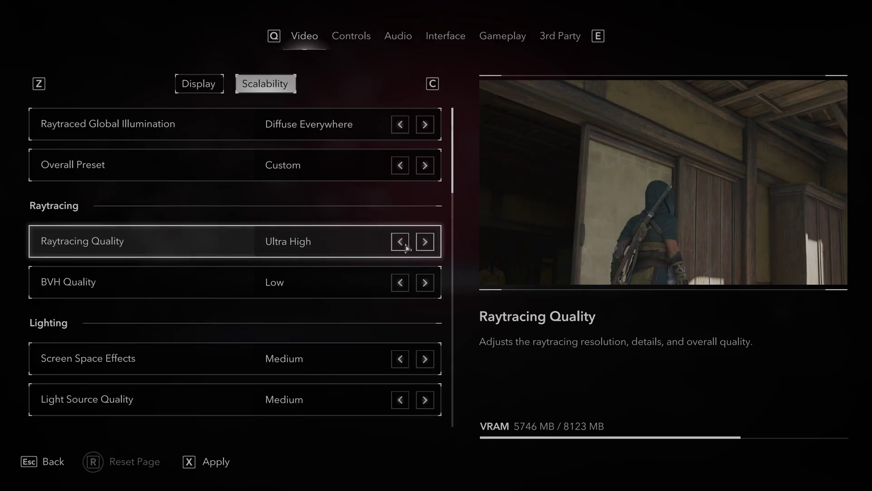
click(425, 241)
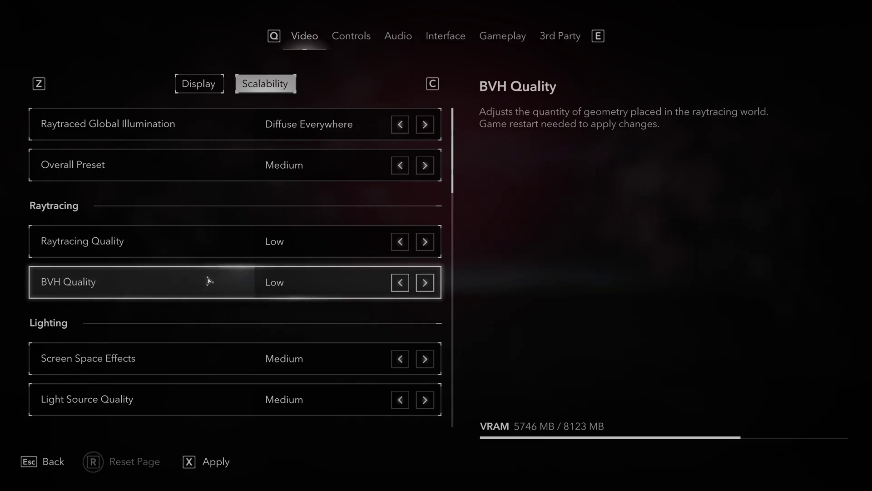
scroll(208, 281, down, 3)
scroll(208, 280, down, 19)
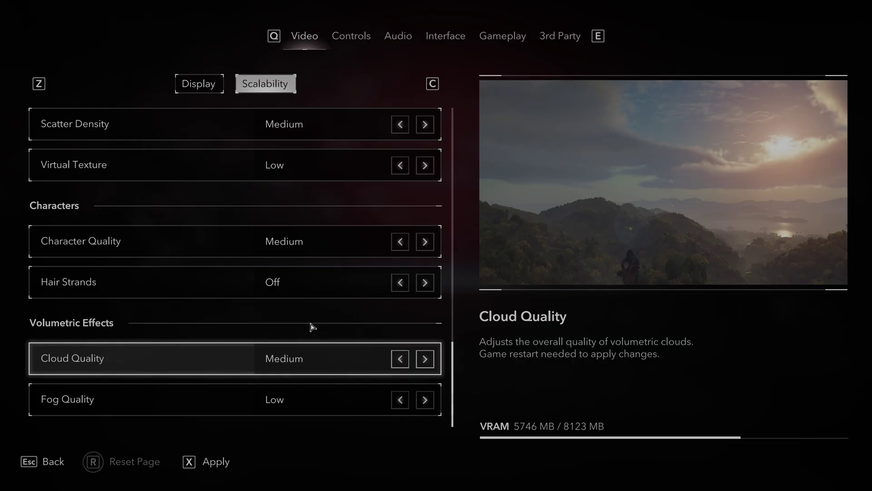
Step: Apply the Medium scalability changes with X and choose Restart now
key(x)
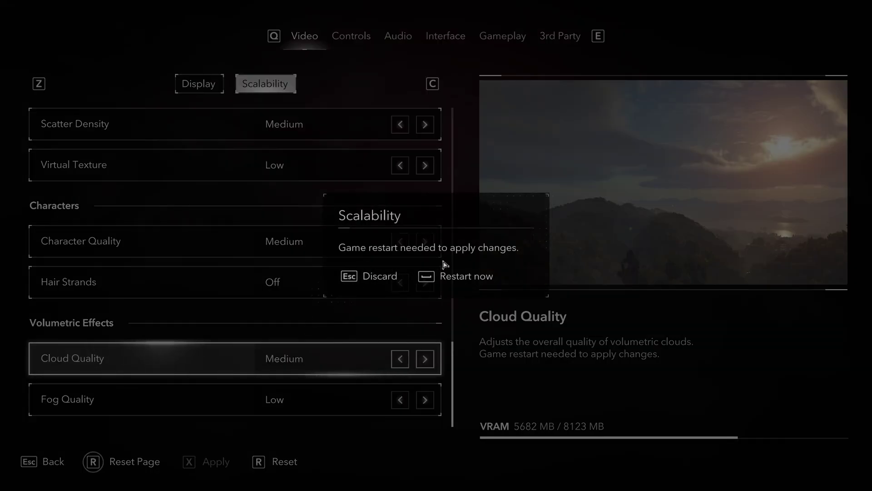
click(445, 277)
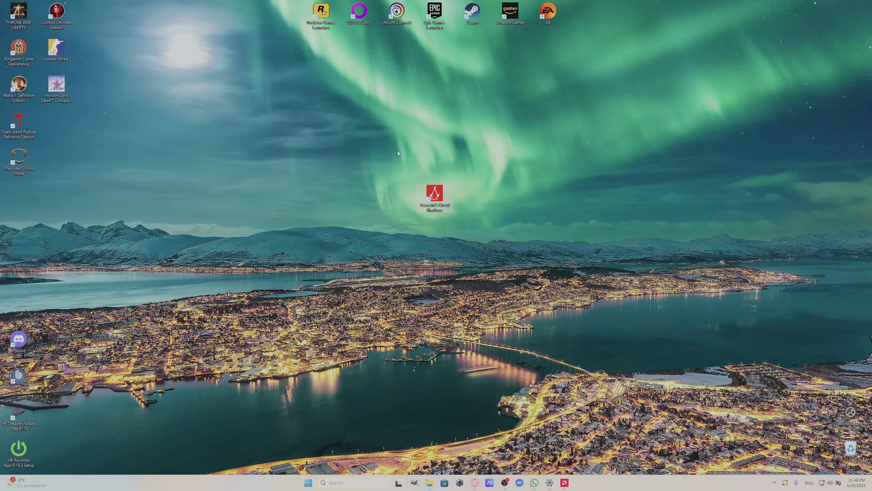
drag(355, 135, 481, 219)
click(565, 483)
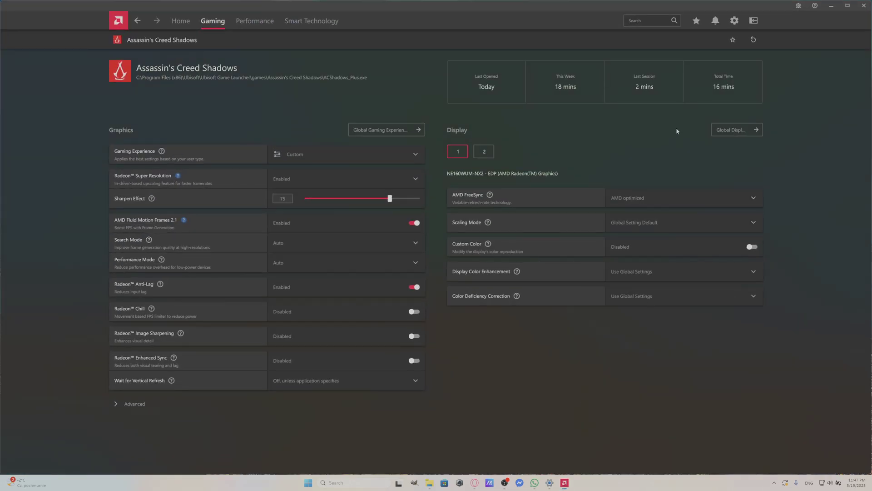
click(863, 6)
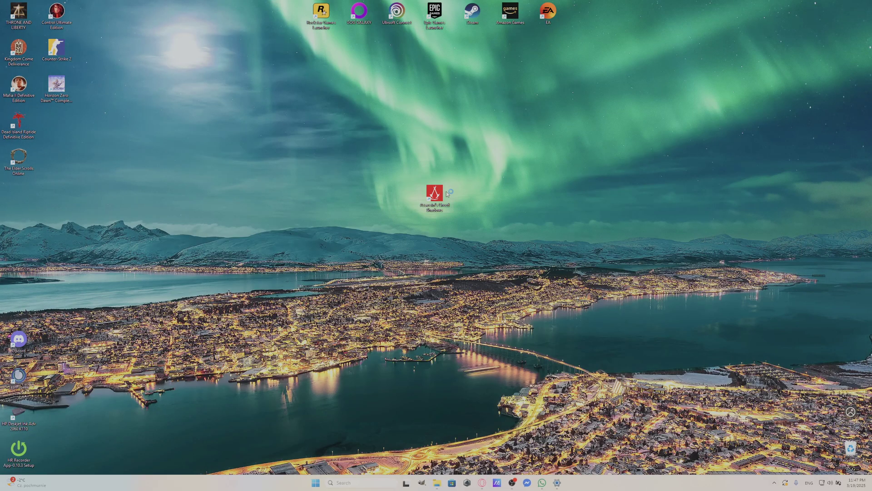
click(775, 483)
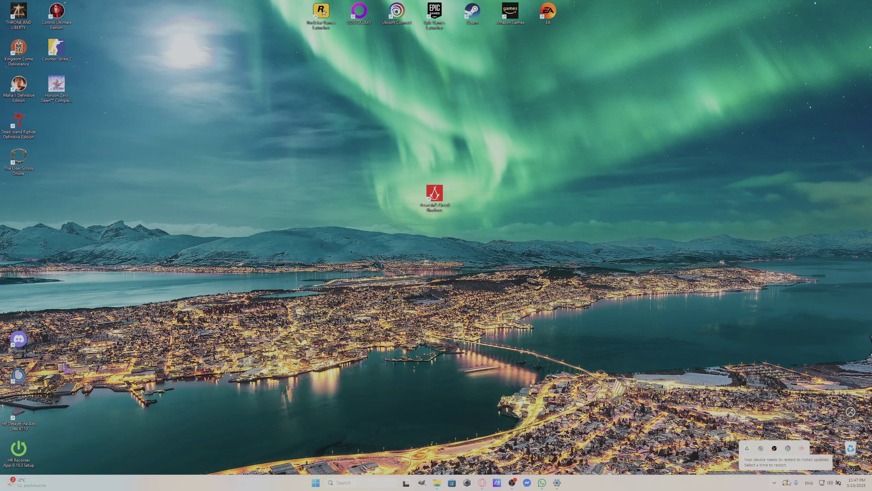
click(593, 326)
Step: Refresh the desktop, relaunch Assassin's Creed Shadows from its shortcut, and close the sound settings
right_click(385, 249)
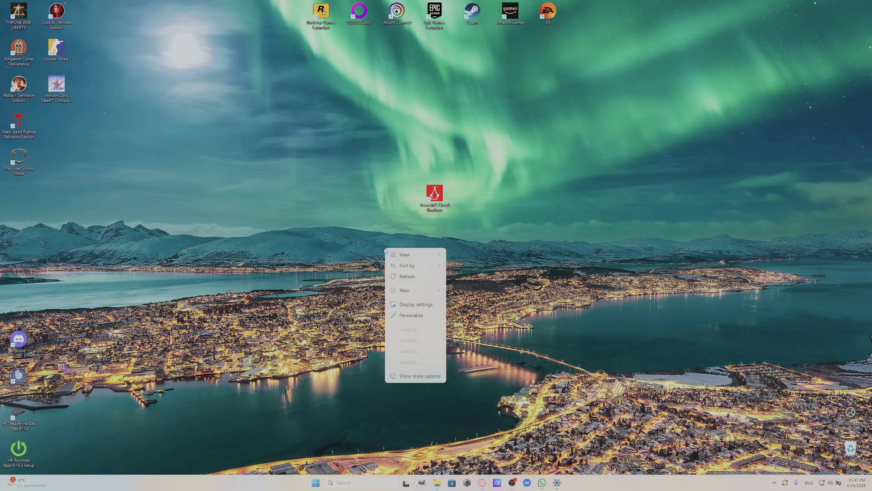
click(407, 277)
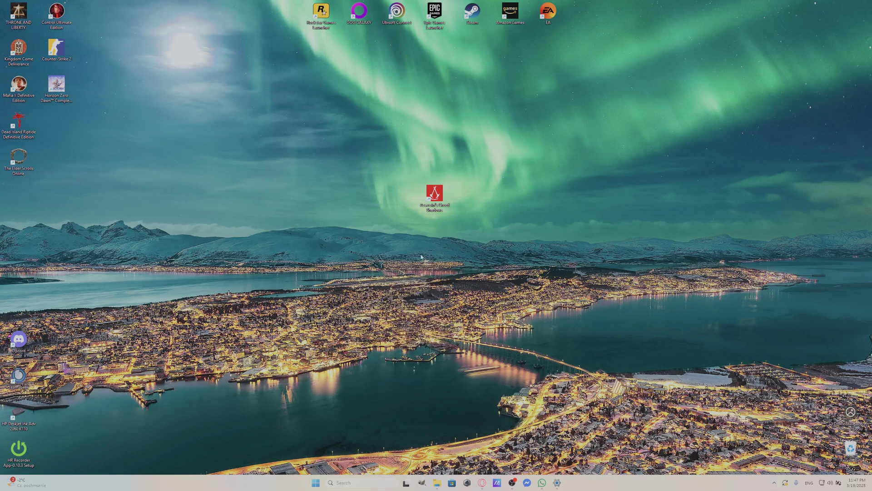
double_click(432, 193)
click(558, 482)
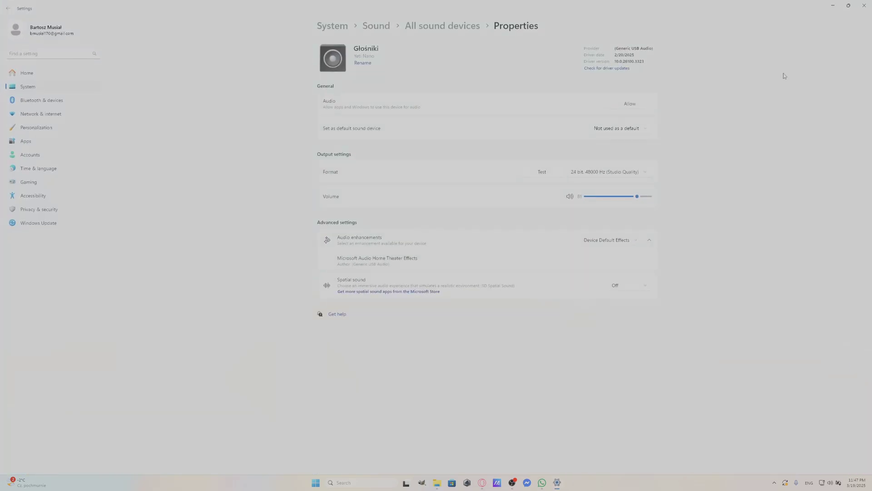
click(862, 5)
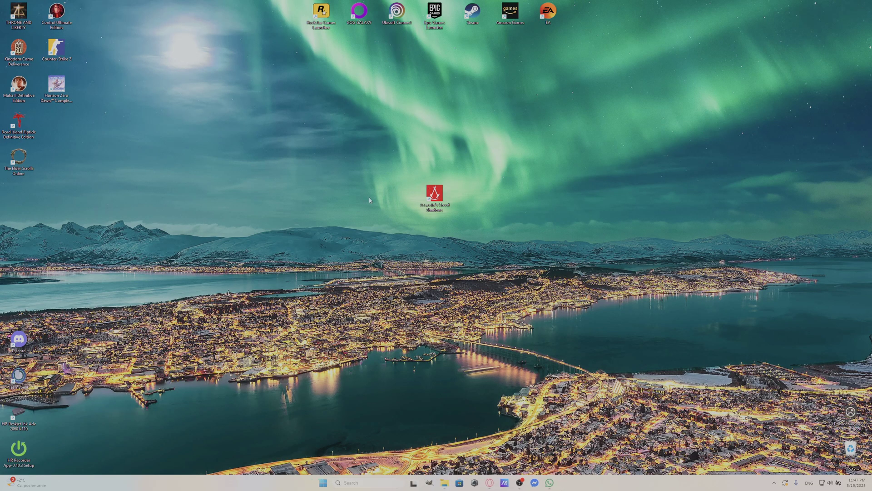
drag(431, 193, 167, 194)
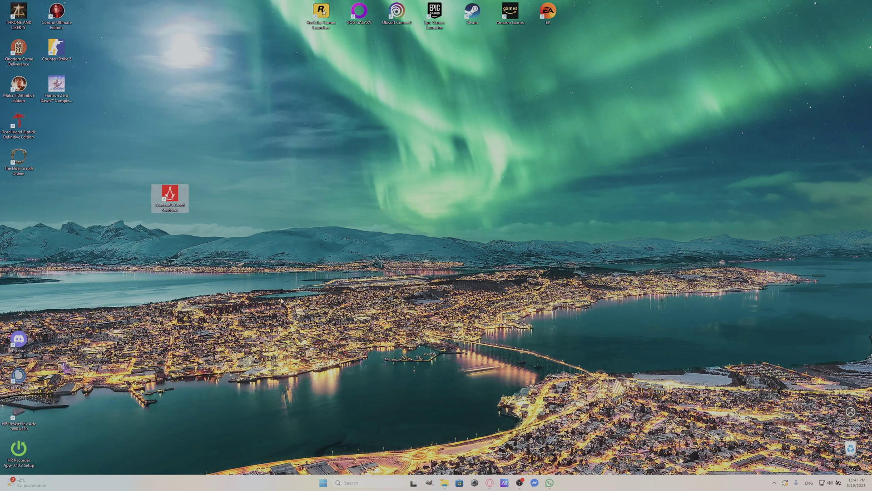
click(443, 481)
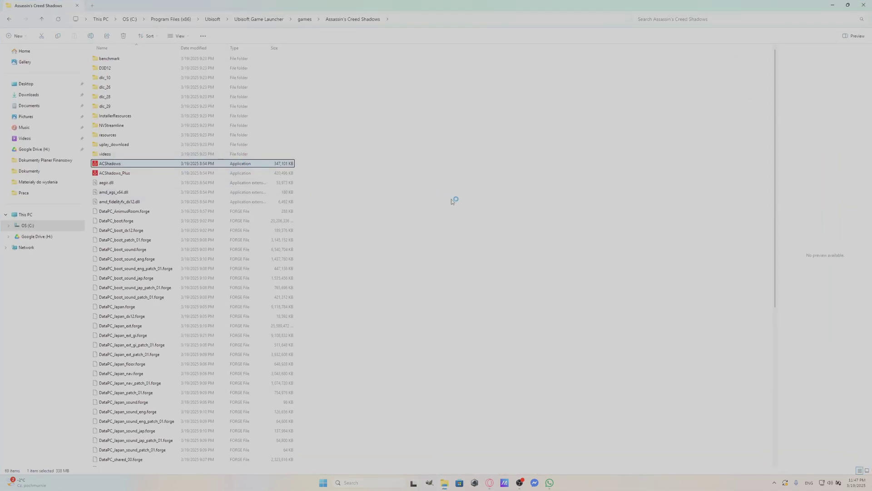
click(832, 5)
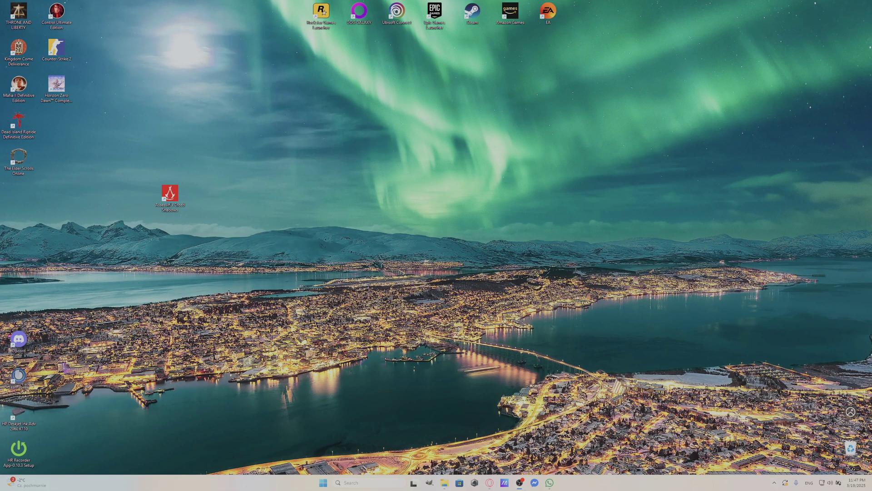
Step: Open Task Manager and find the suspended ACShadows_Plus process in the Processes list
key(ctrl+shift+Escape)
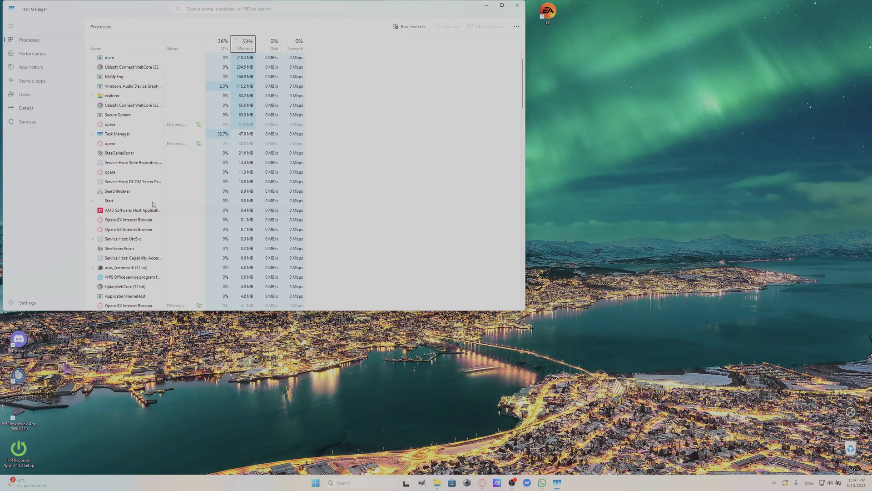
scroll(153, 205, down, 15)
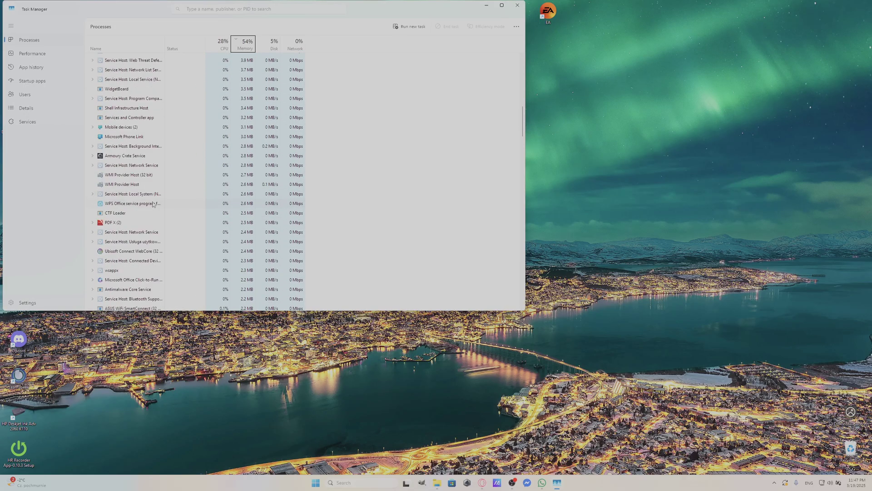
scroll(153, 205, down, 8)
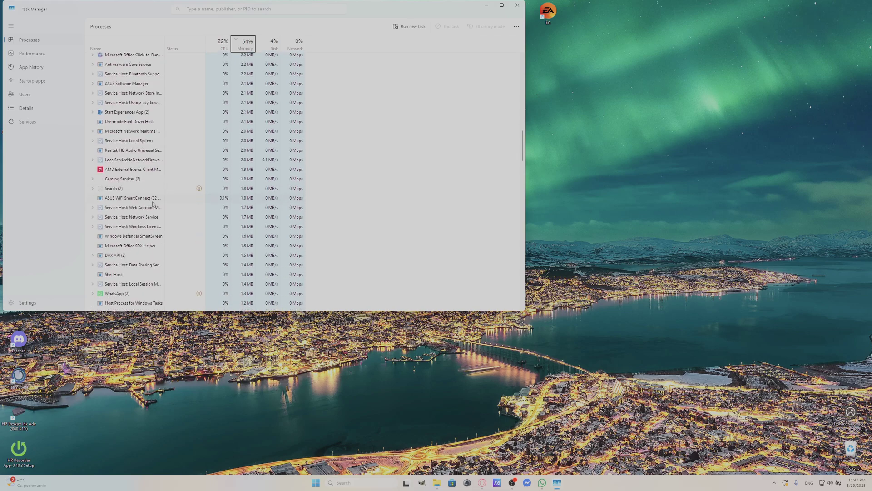
scroll(153, 204, down, 9)
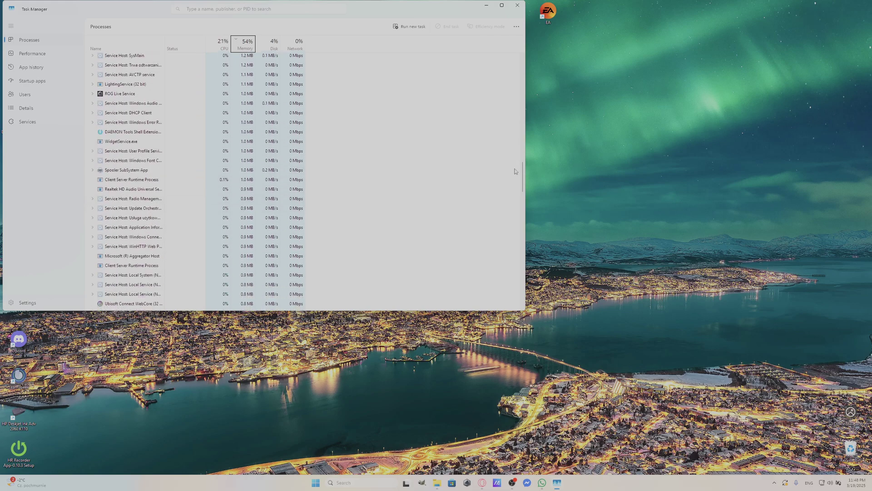
drag(523, 176, 523, 274)
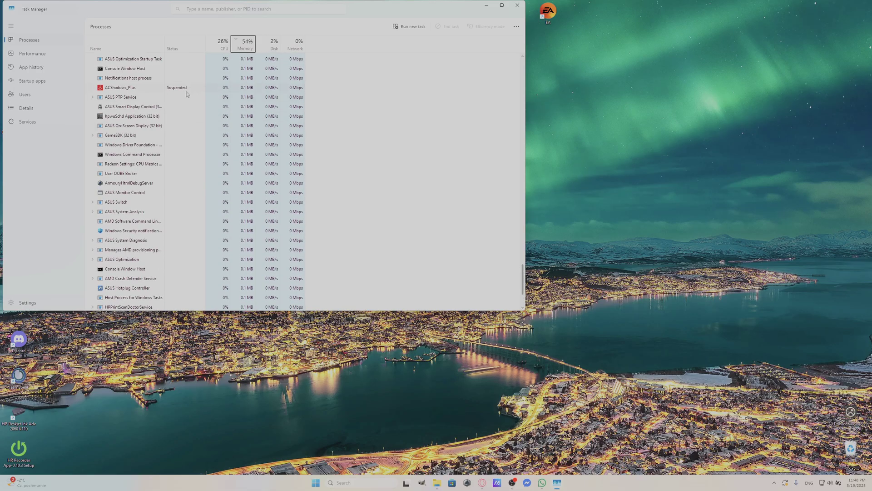
right_click(145, 88)
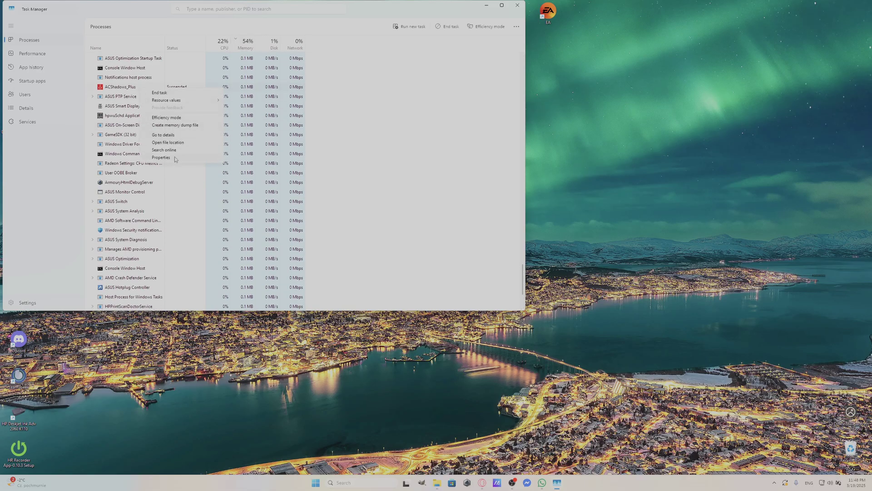
Step: End the ACShadows_Plus task, close Task Manager, and dismiss the R6 Siege X ad
click(159, 92)
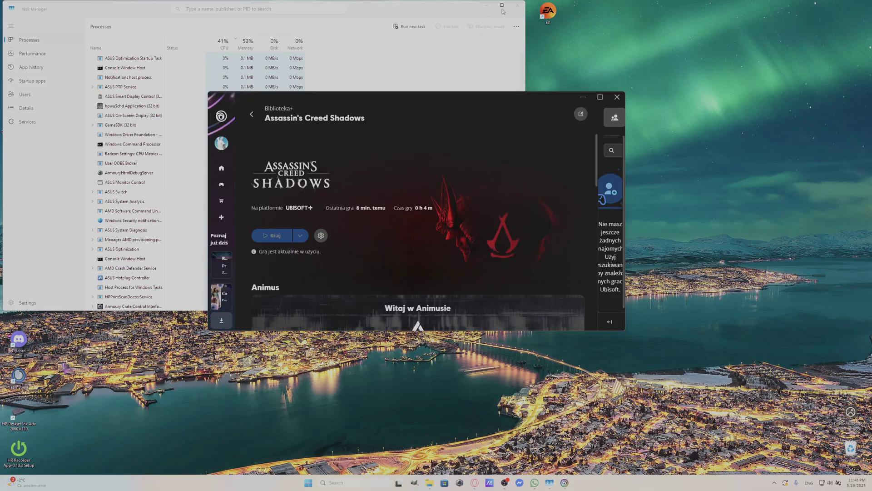
click(518, 5)
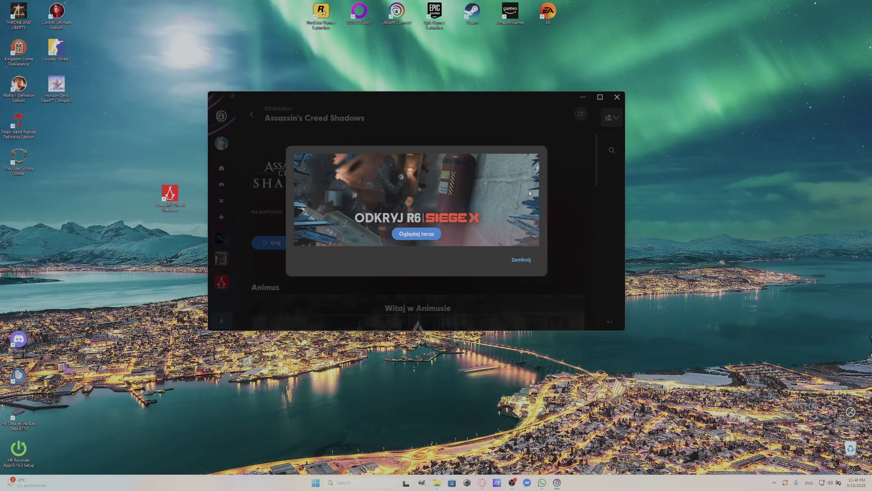
click(521, 258)
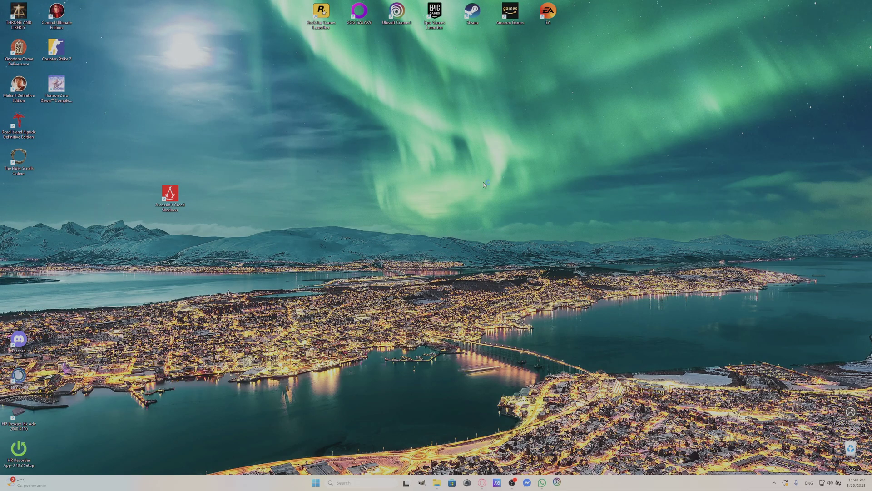